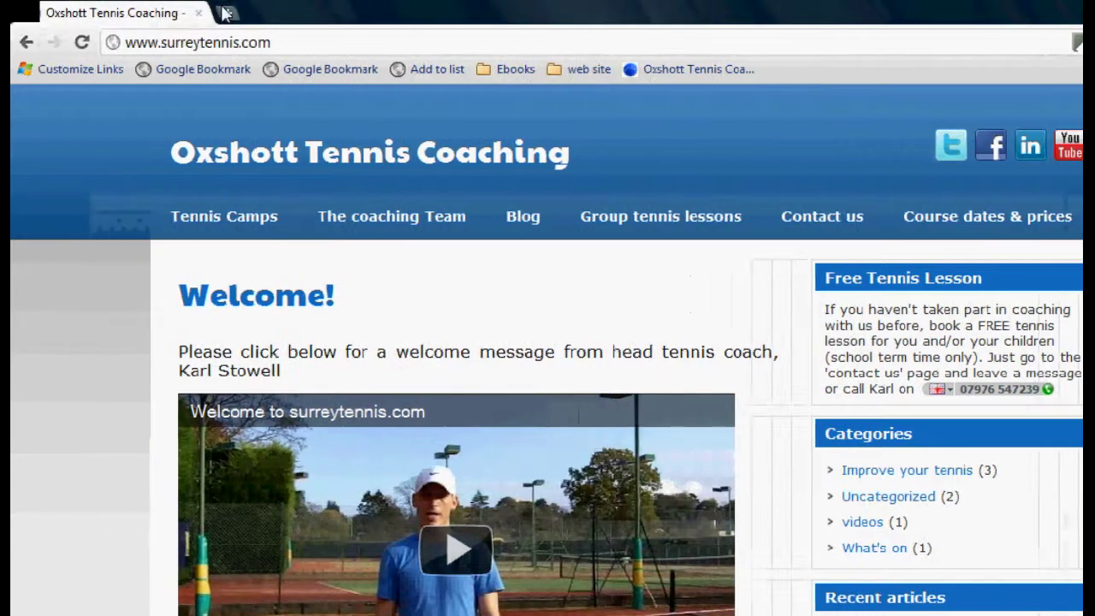
In a new tab, go to the Superstars Tennis site at superstarstennis.info
click(227, 14)
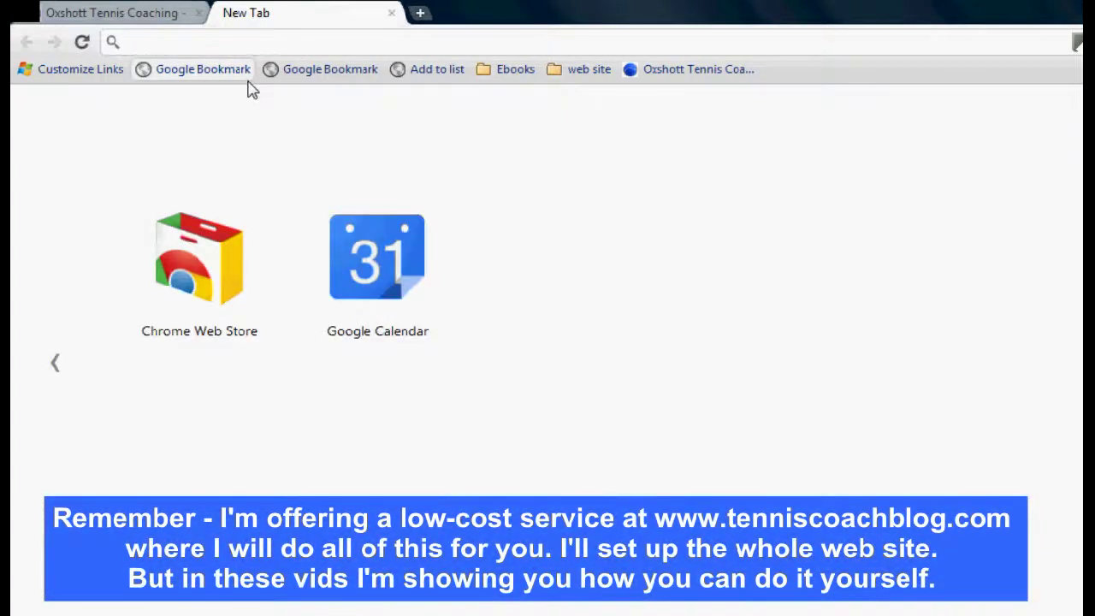
text(sup)
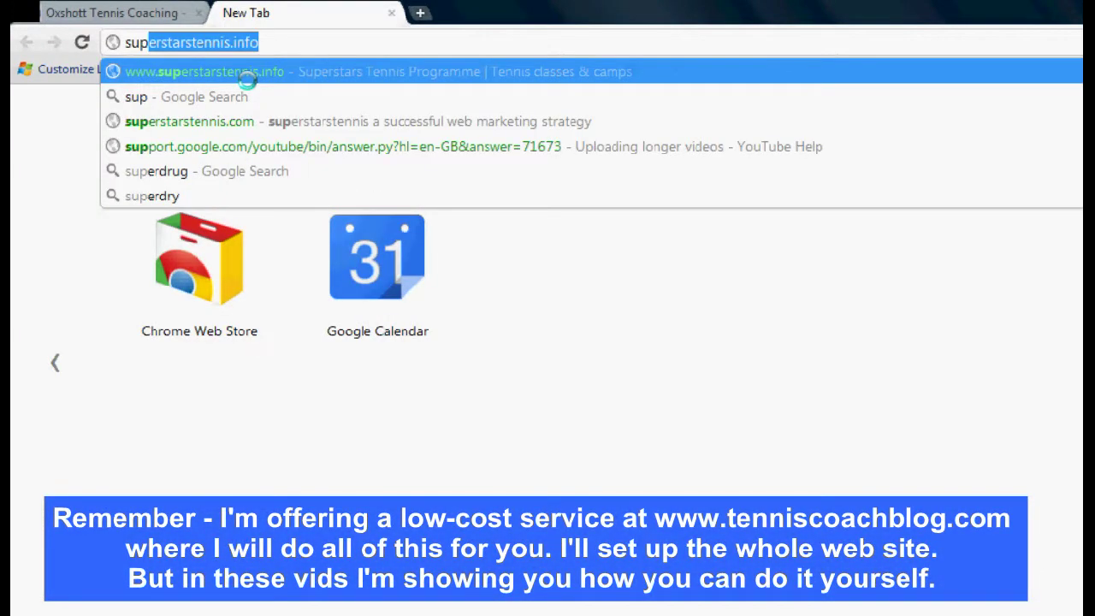
key(Return)
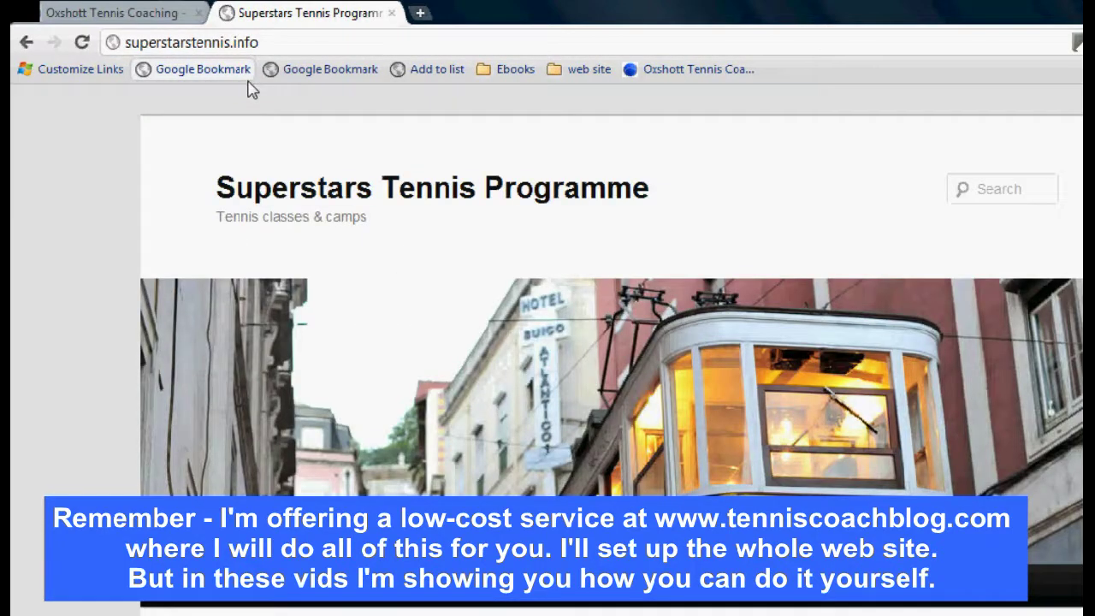
Append /wp-admin to the site address to load the WordPress login page
click(285, 47)
click(285, 47)
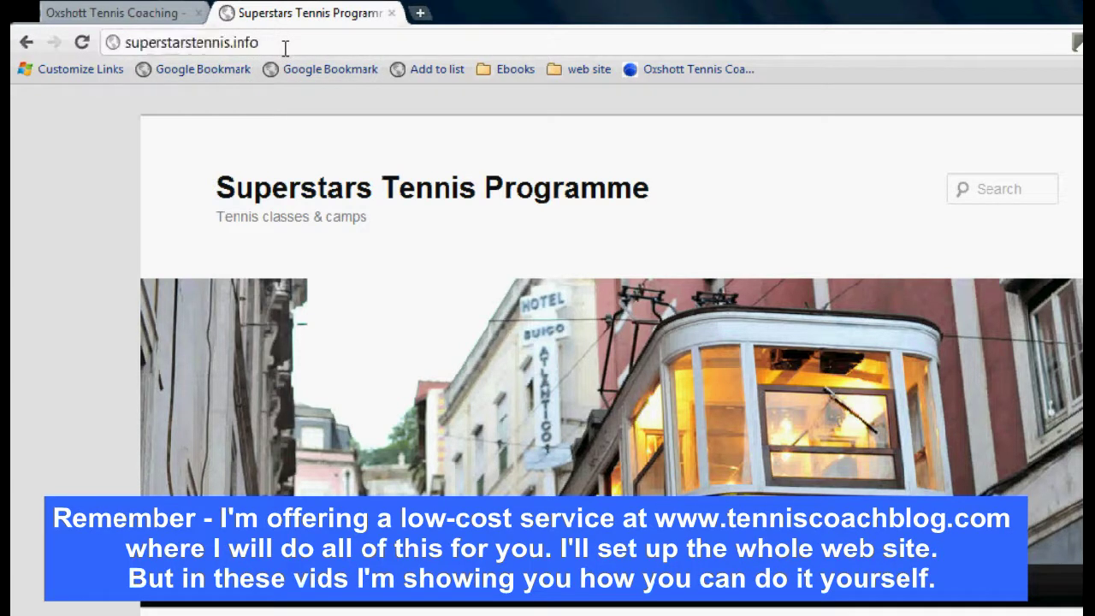
text(/)
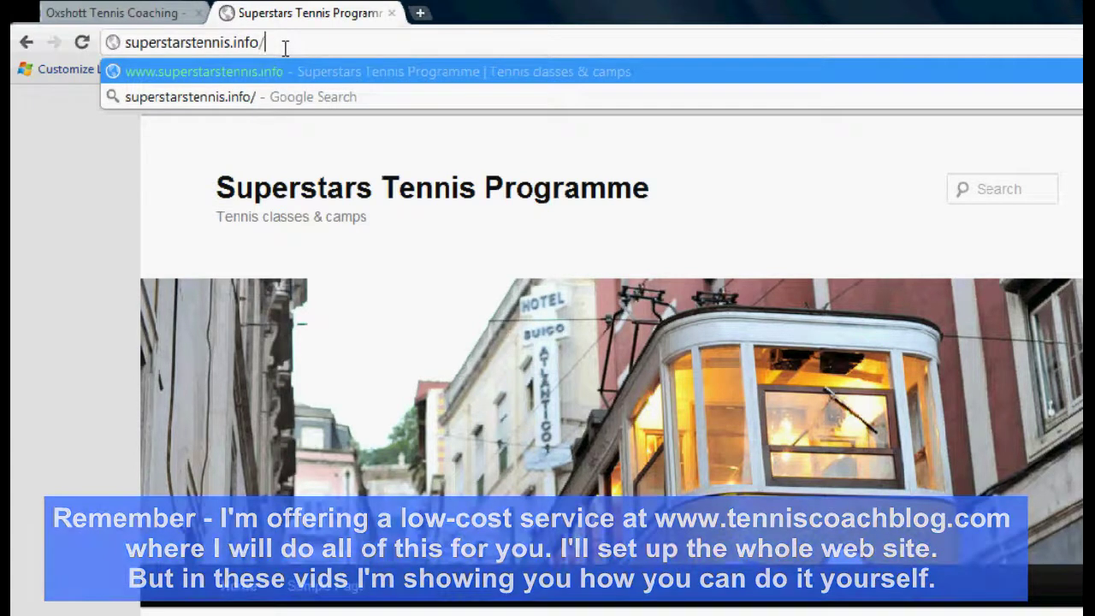
key(BackSpace)
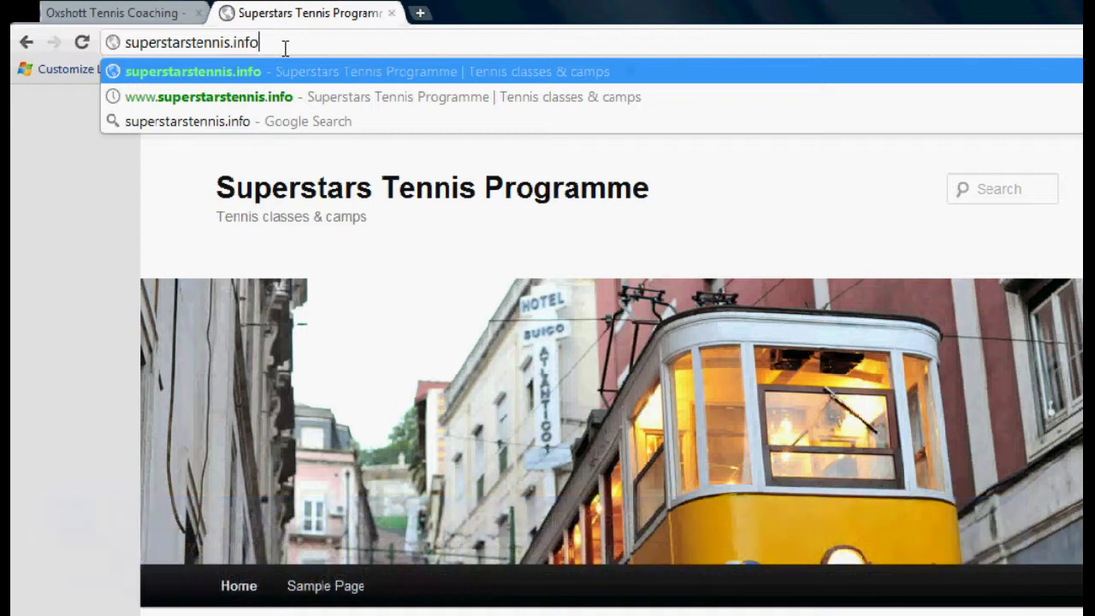
text(/wp)
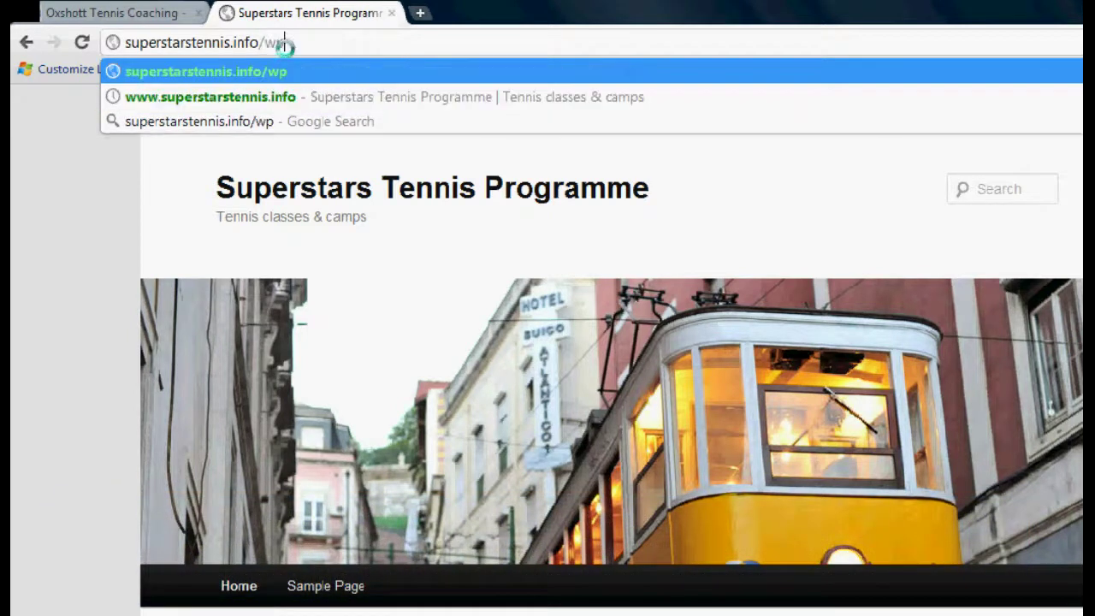
text(-admin)
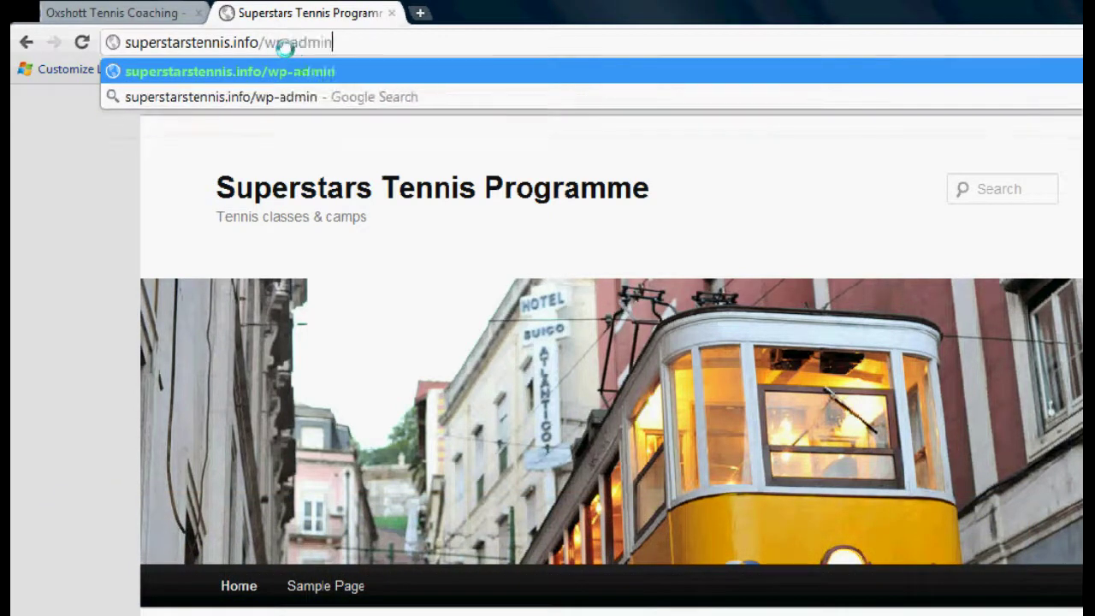
key(Return)
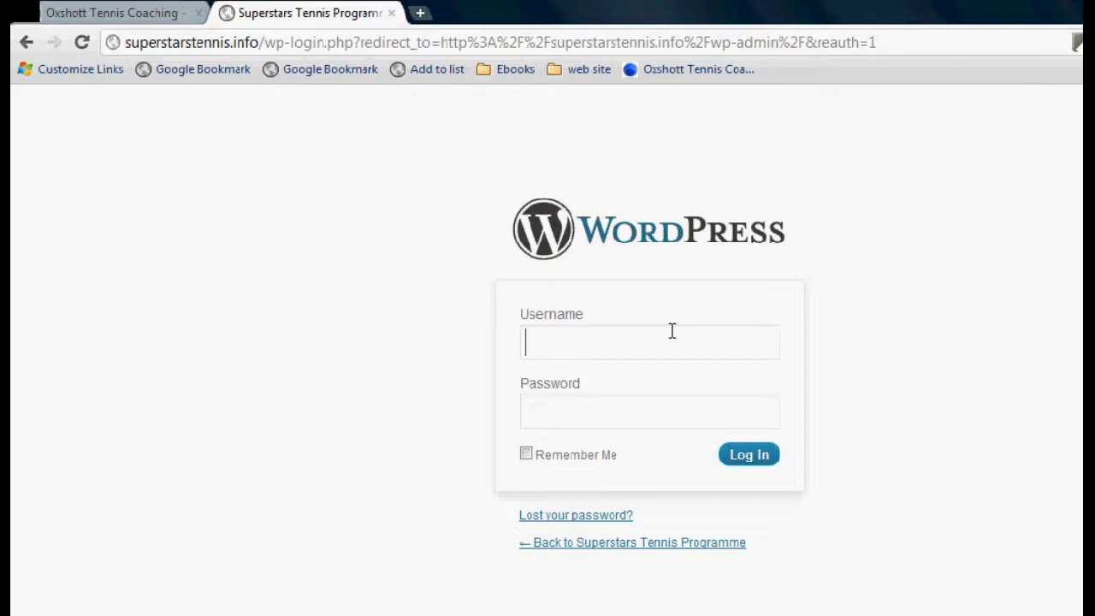
Log in to WordPress with the admin username and the account password
text(karl)
click(610, 412)
click(623, 335)
key(BackSpace)
key(BackSpace)
key(BackSpace)
key(BackSpace)
text(admin)
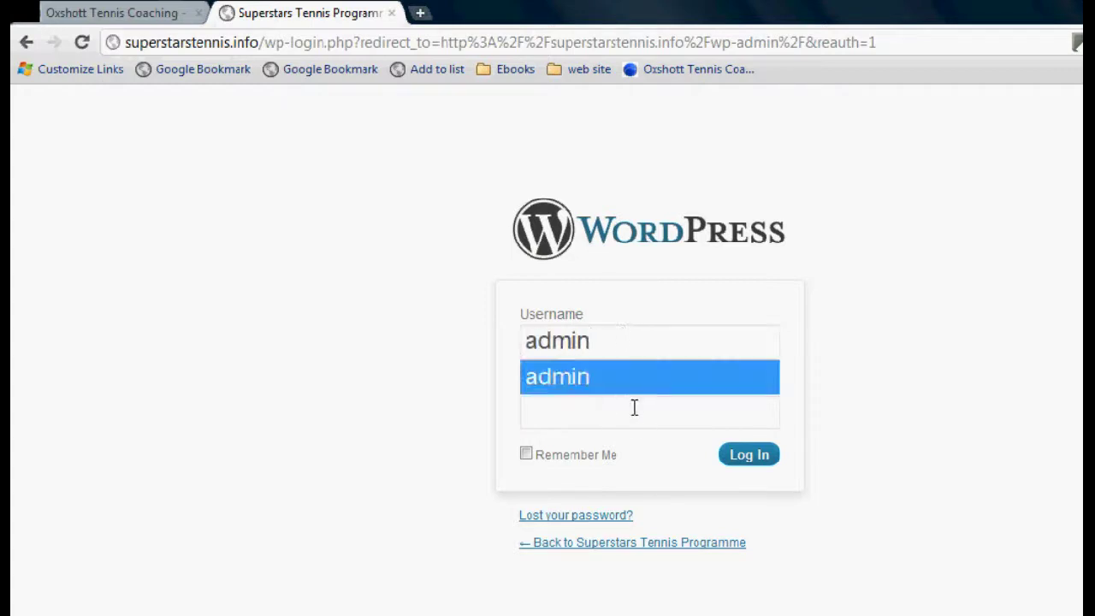
click(634, 407)
text(••)
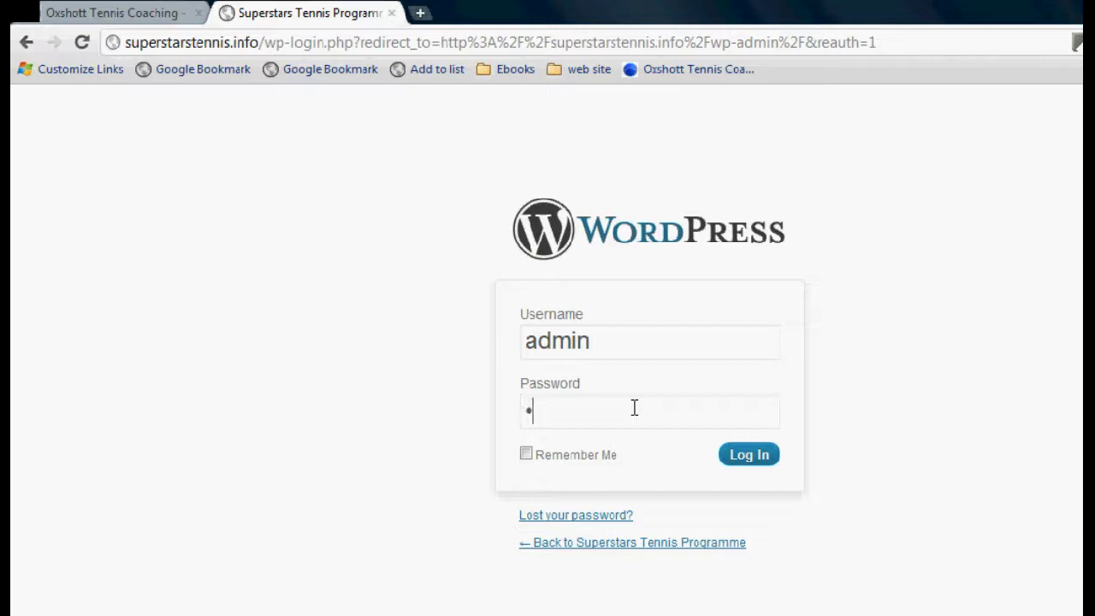
text(••••)
click(752, 456)
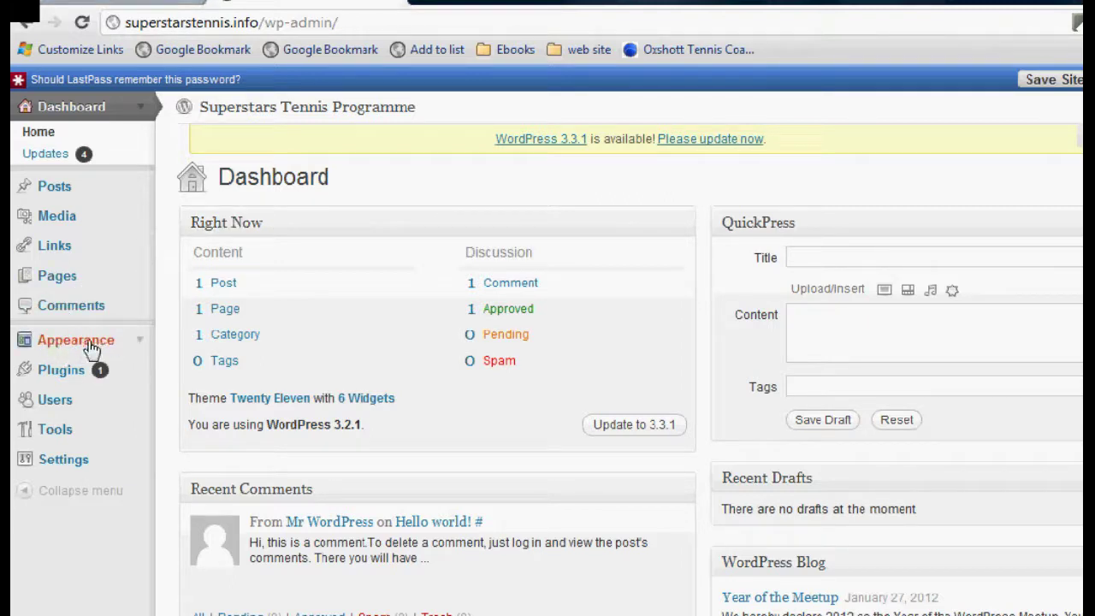
Go to Appearance and switch to the Install Themes tab
click(108, 347)
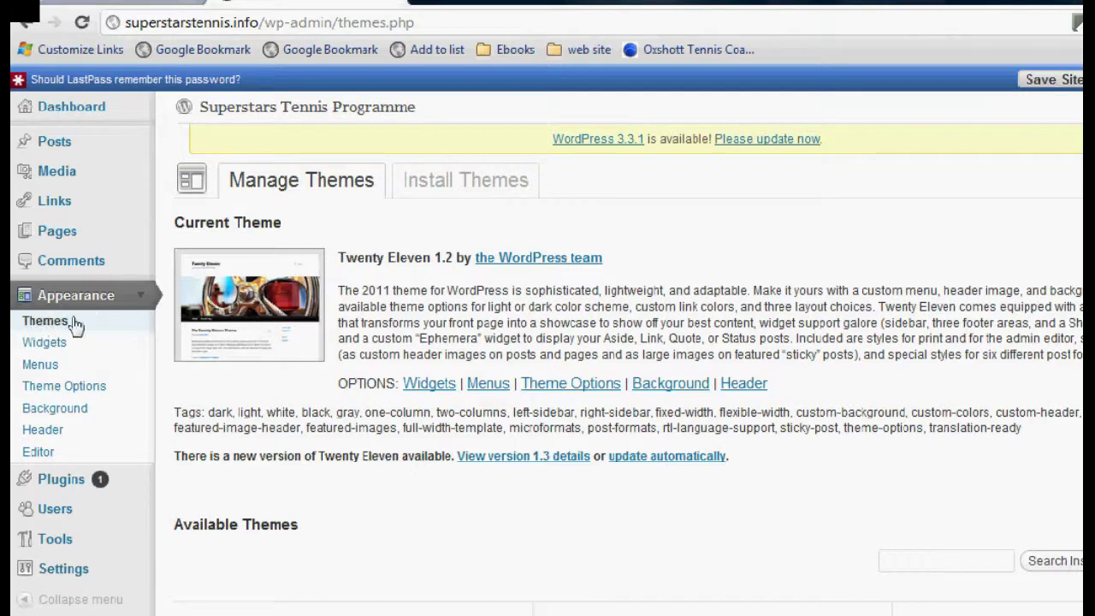
click(462, 184)
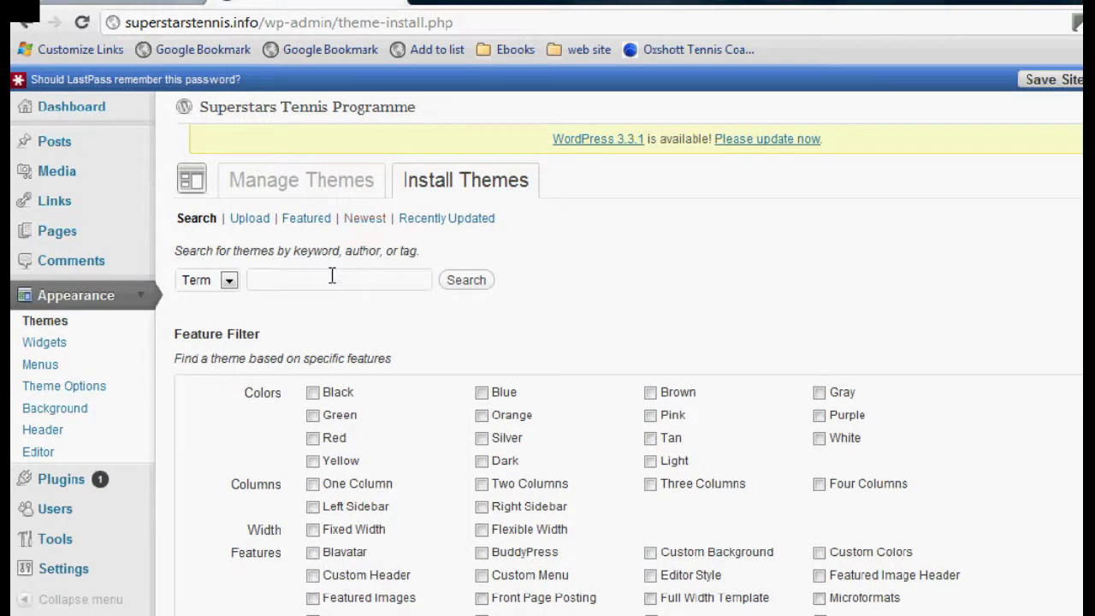
Search themes for 'zeesynergie' and install zeeSynergie 1.0.3
click(368, 276)
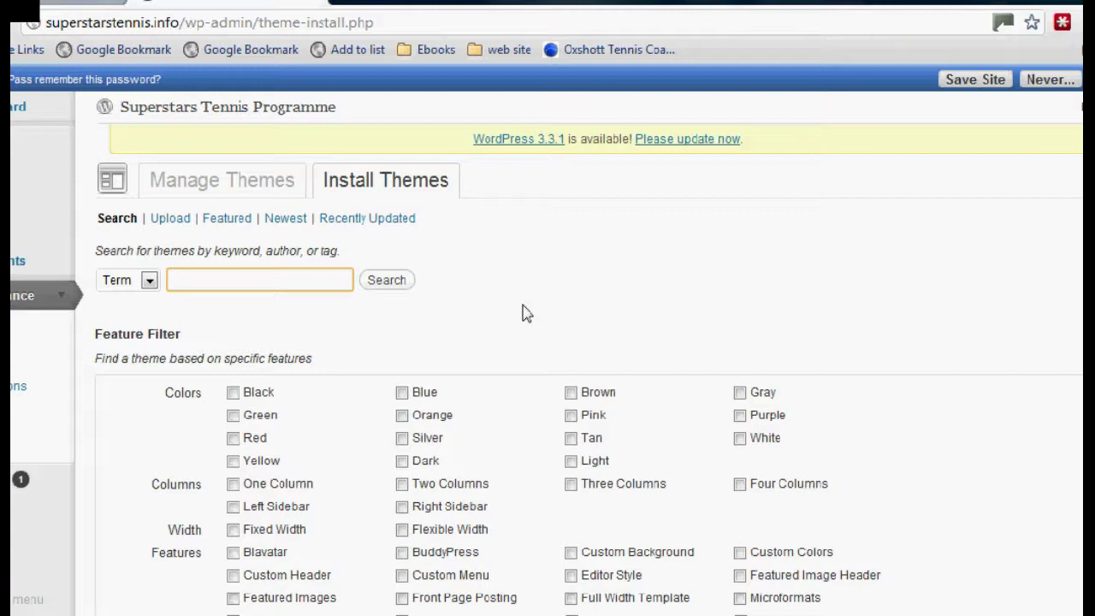
text(zee)
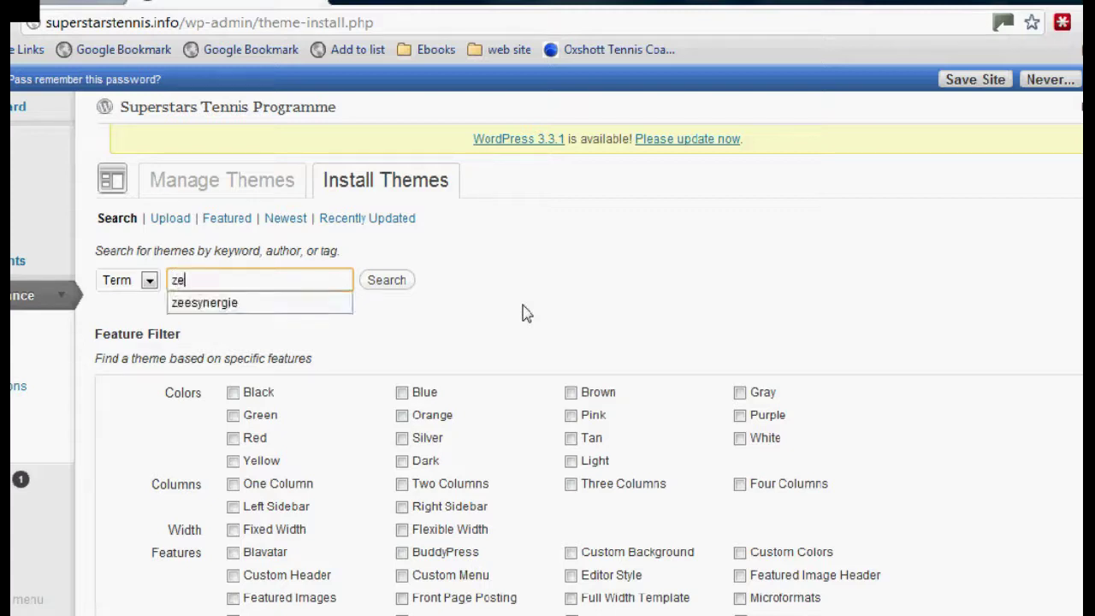
click(231, 303)
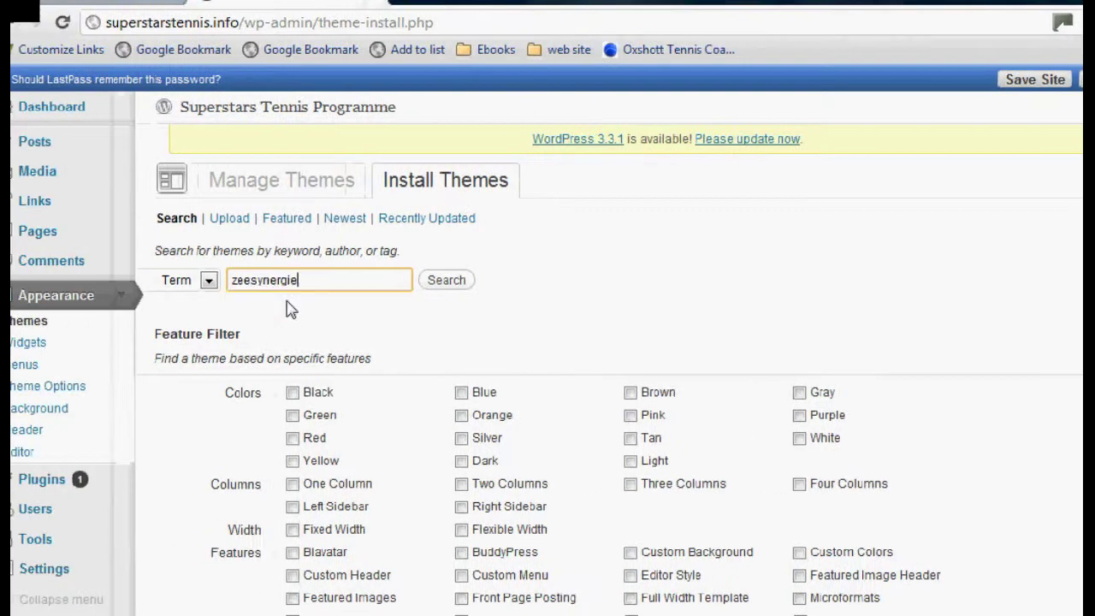
click(441, 286)
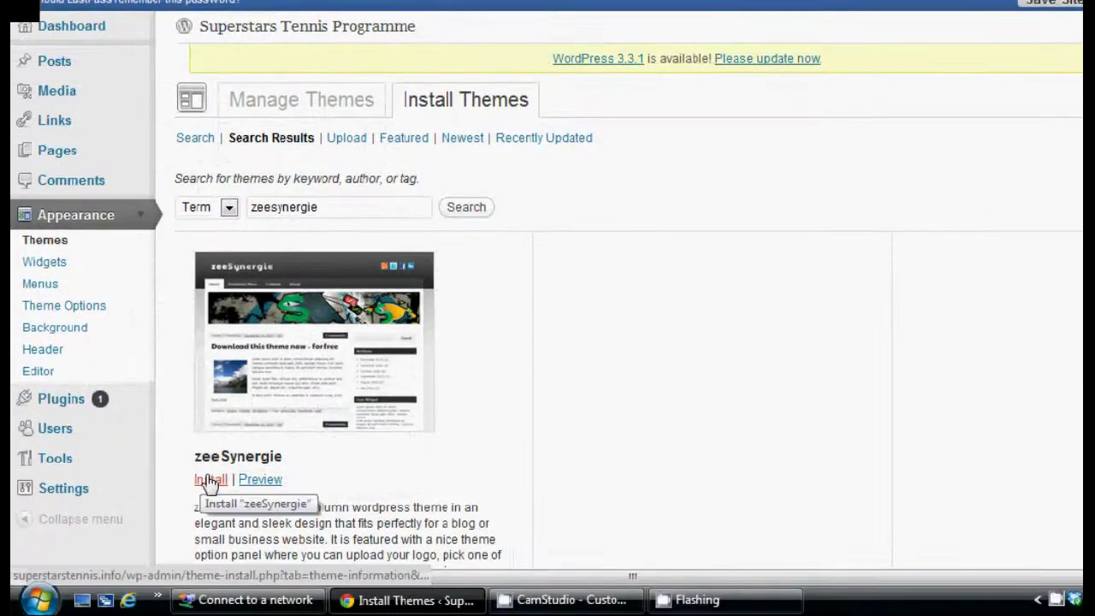
click(209, 481)
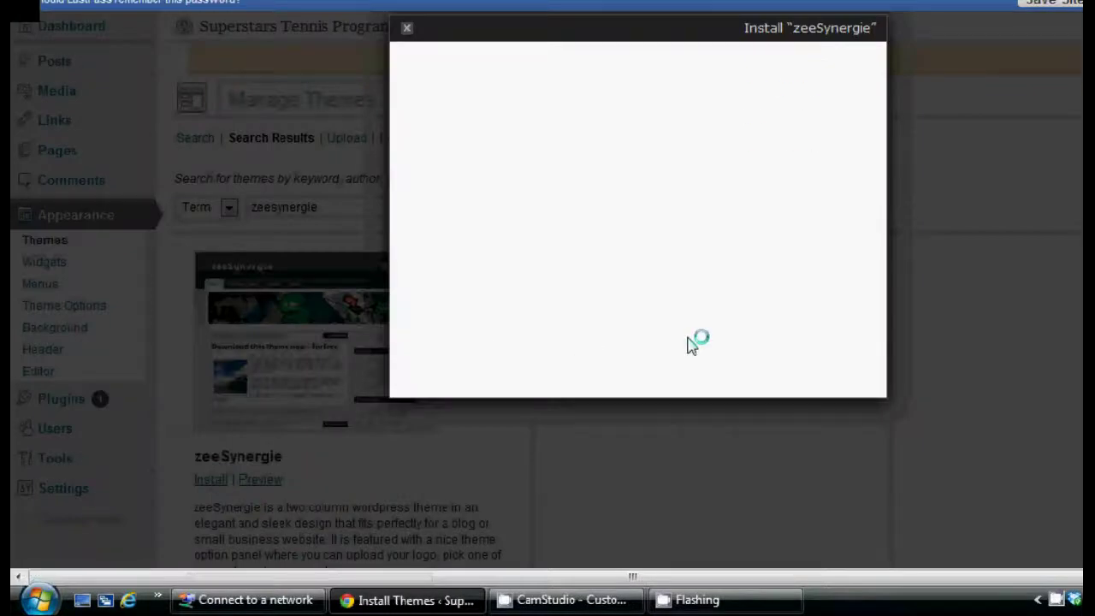
click(799, 359)
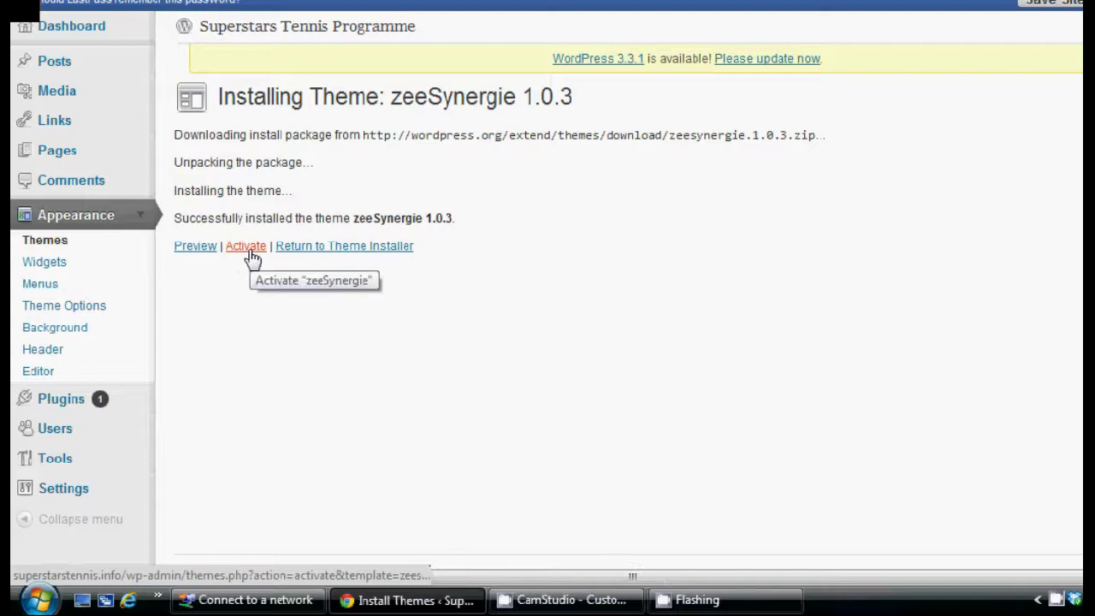
Activate zeeSynergie and preview the restyled live site in a new tab
click(245, 247)
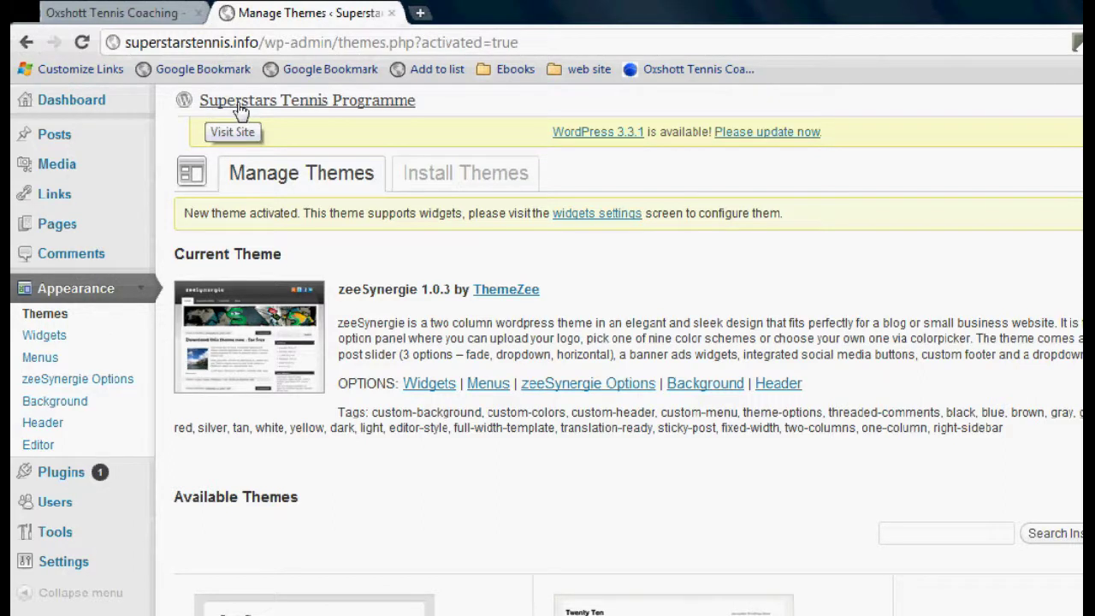
middle_click(241, 111)
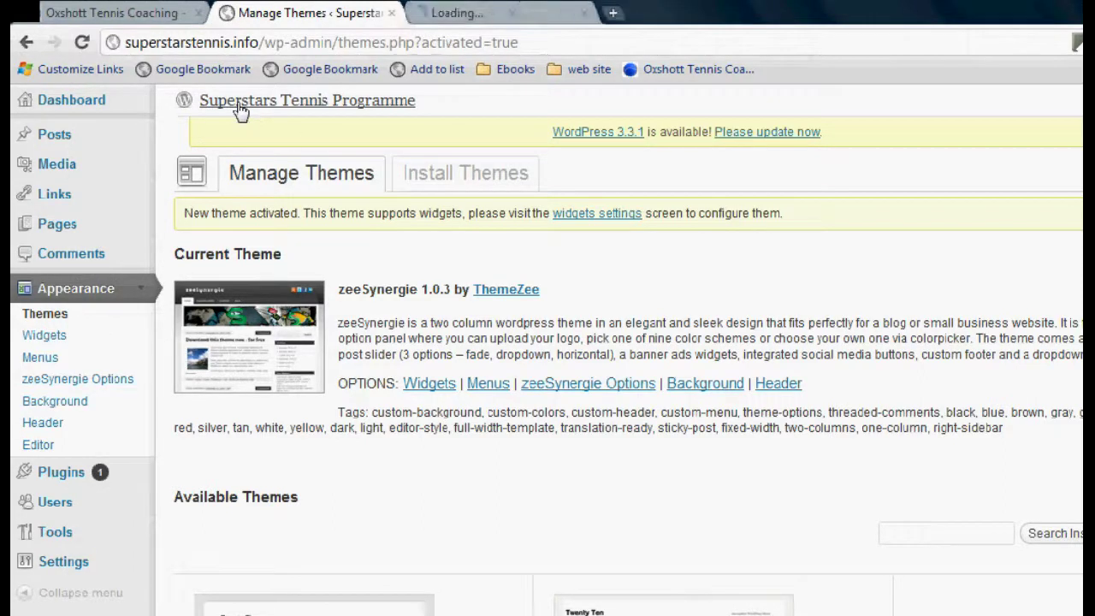
click(473, 19)
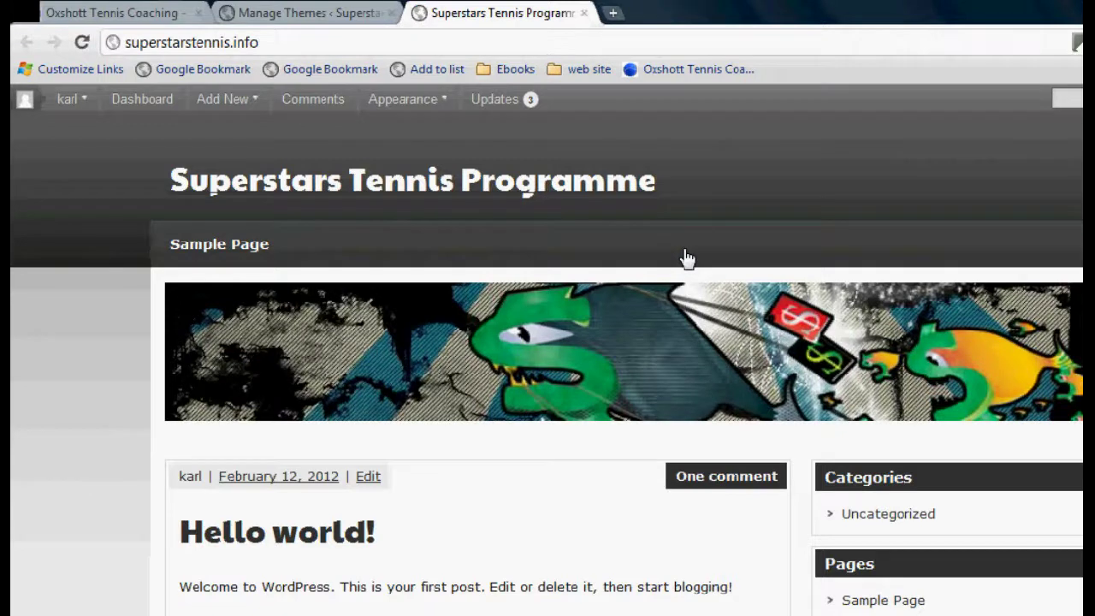
click(319, 17)
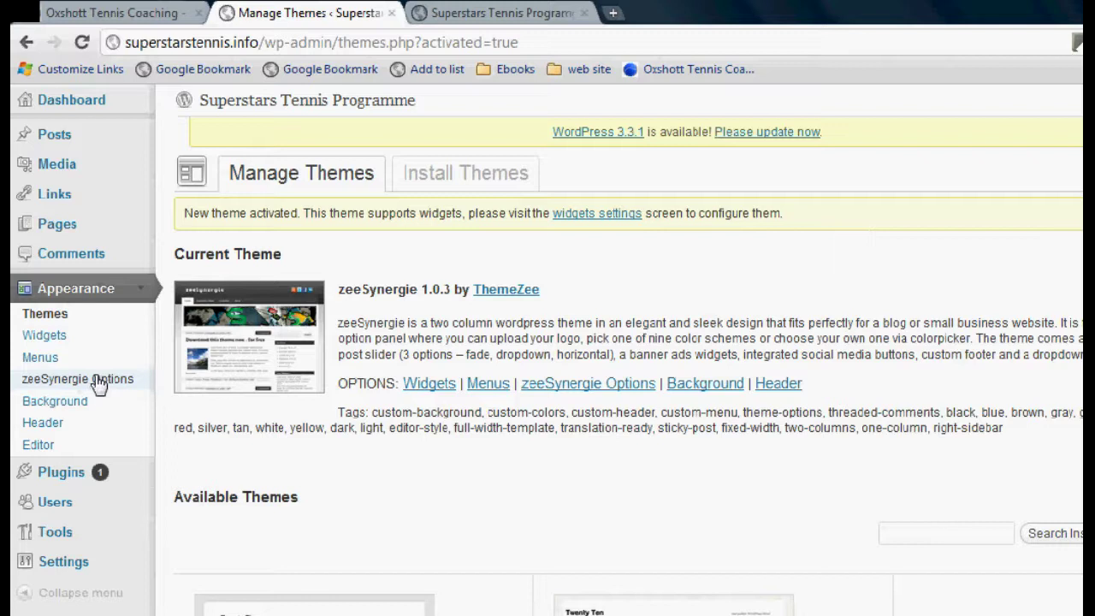
In zeeSynergie Options, clear the default Logo URL and submit the form
click(85, 379)
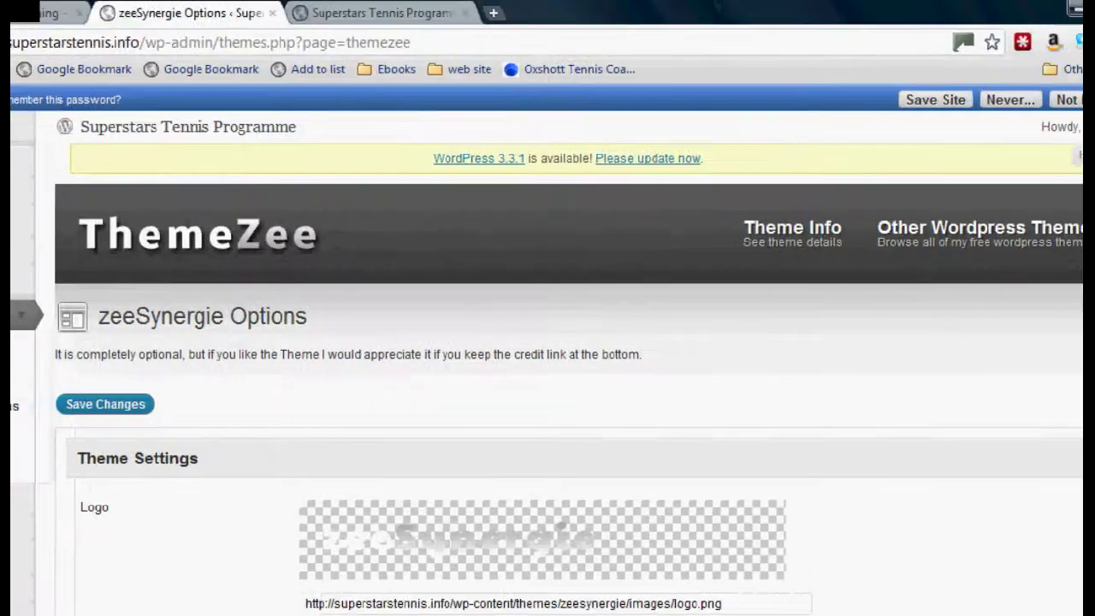
scroll(1079, 171, down, 4)
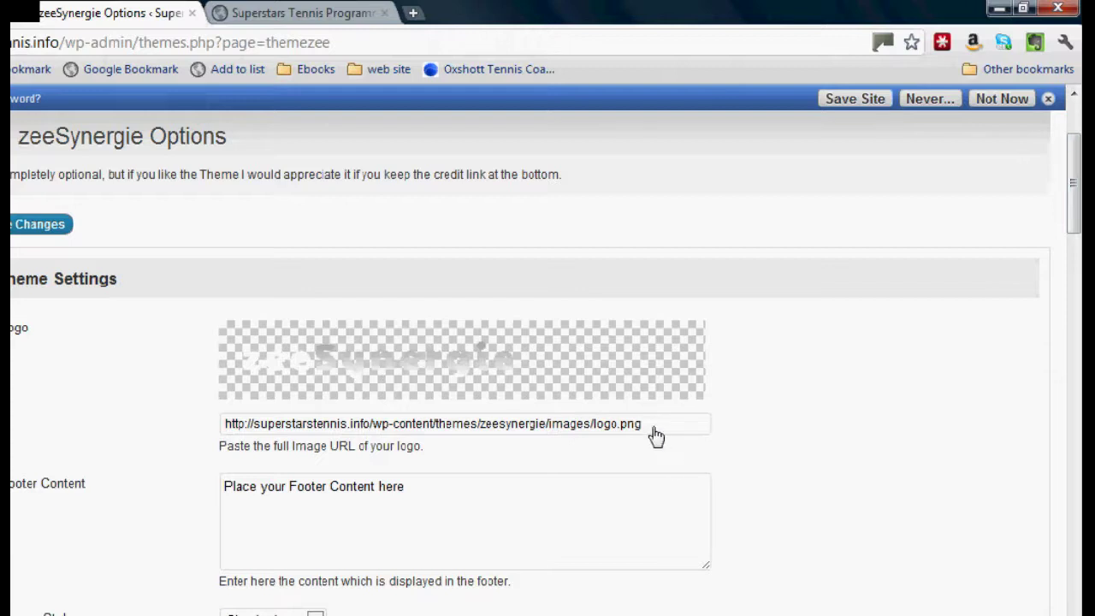
drag(653, 430, 143, 398)
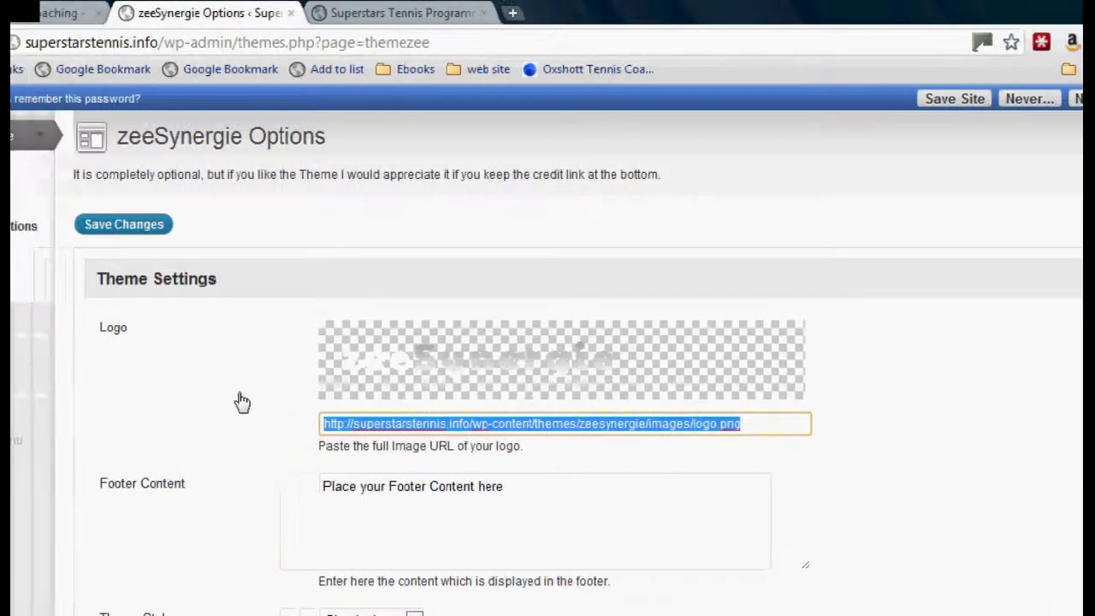
key(BackSpace)
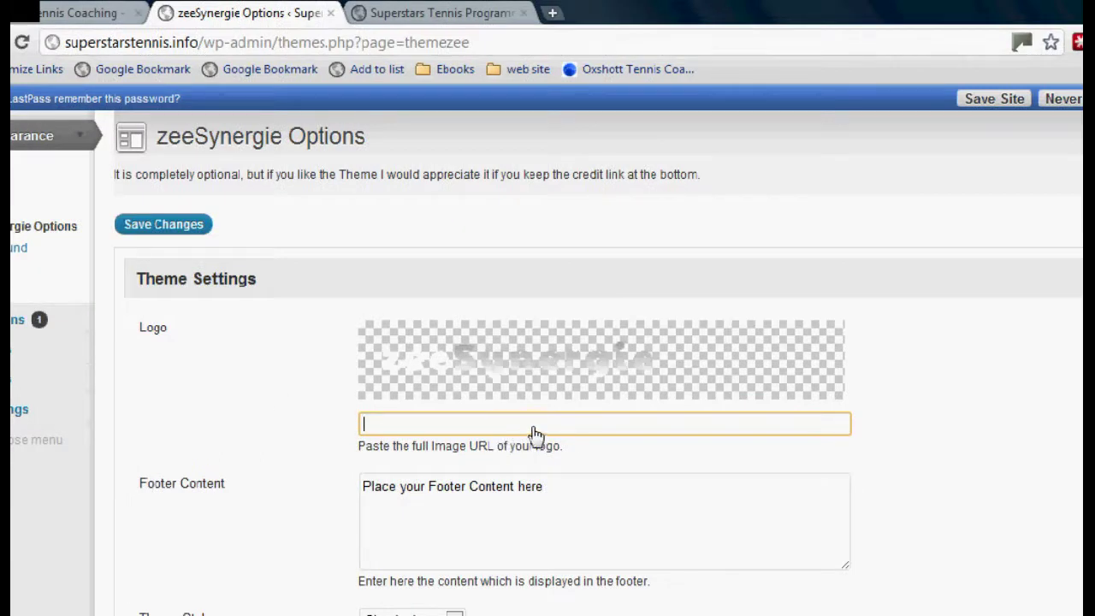
key(Return)
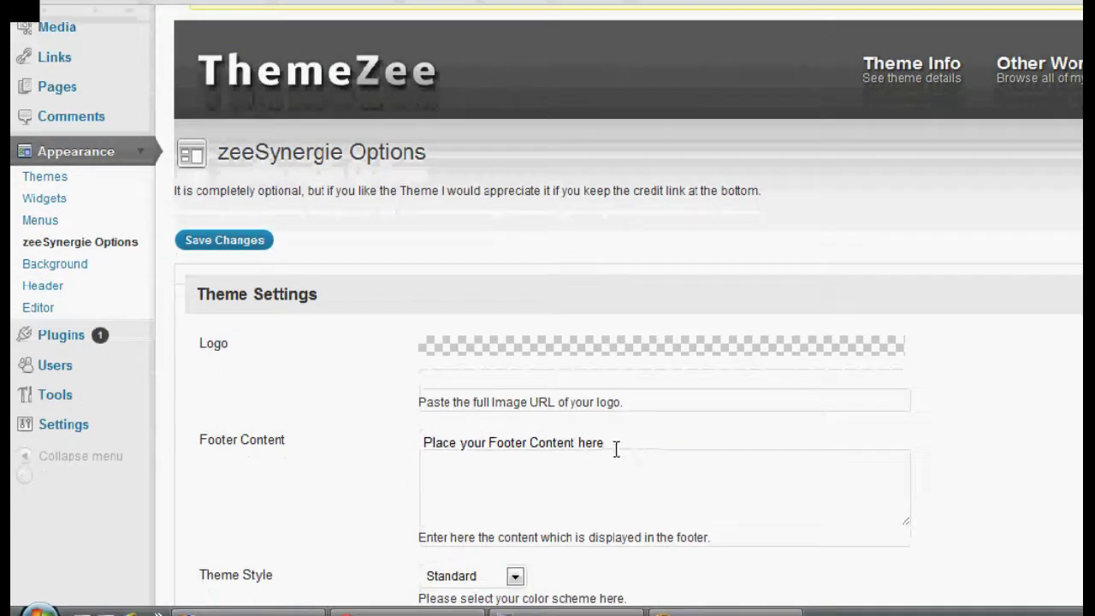
Replace the Footer Content placeholder with 'Address & phone number of your business'
drag(626, 450, 264, 430)
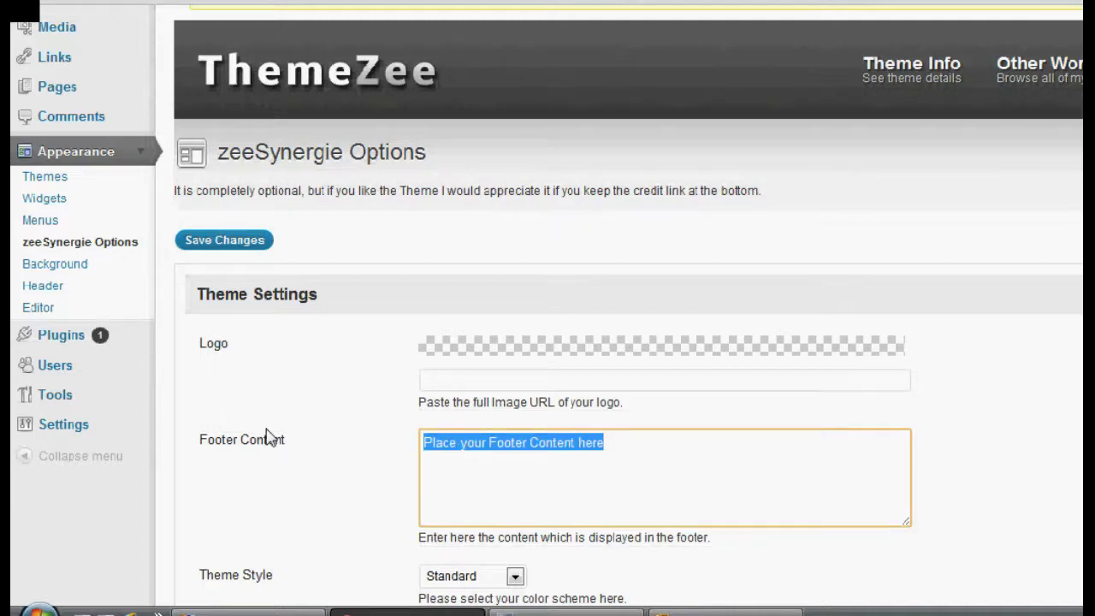
text(A)
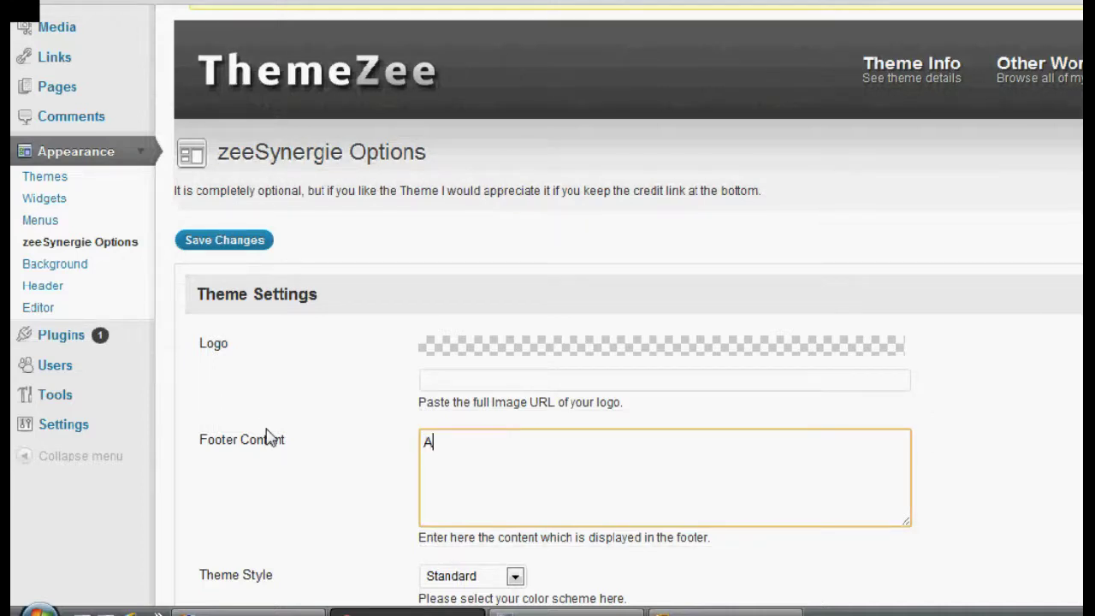
text(ddress & phone numbe)
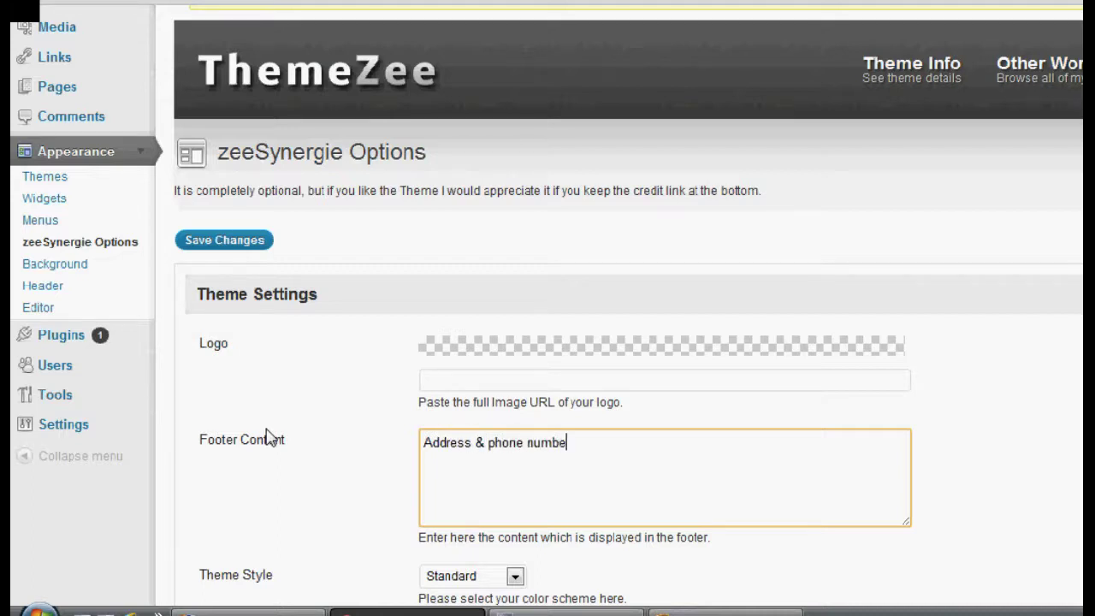
text(r of your tennis)
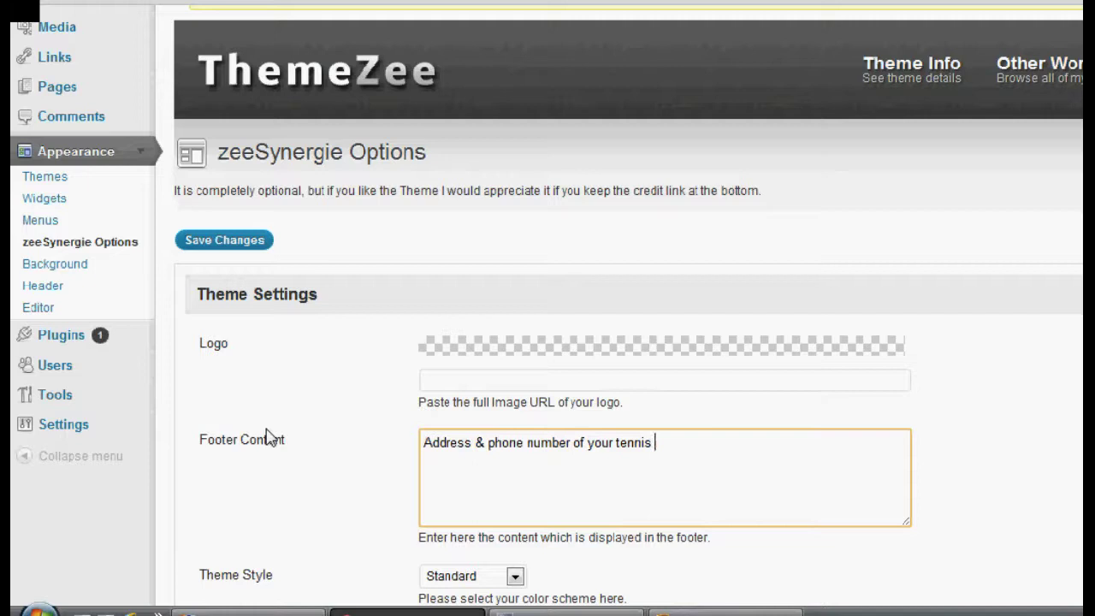
key(BackSpace)
key(BackSpace)
key(BackSpace)
key(BackSpace)
key(BackSpace)
key(BackSpace)
key(BackSpace)
text(business)
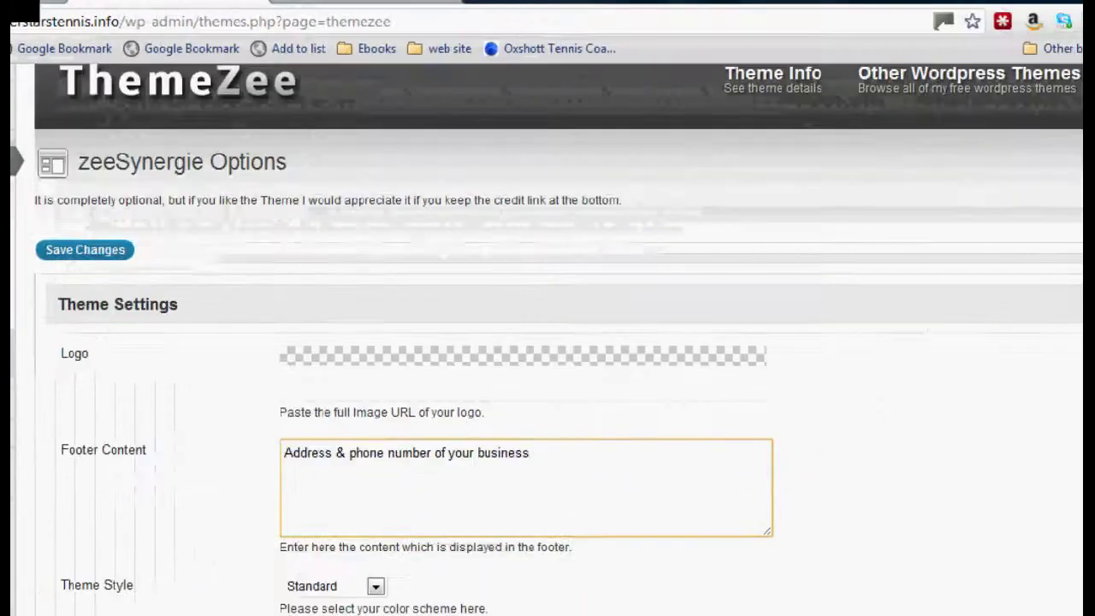
scroll(188, 393, down, 4)
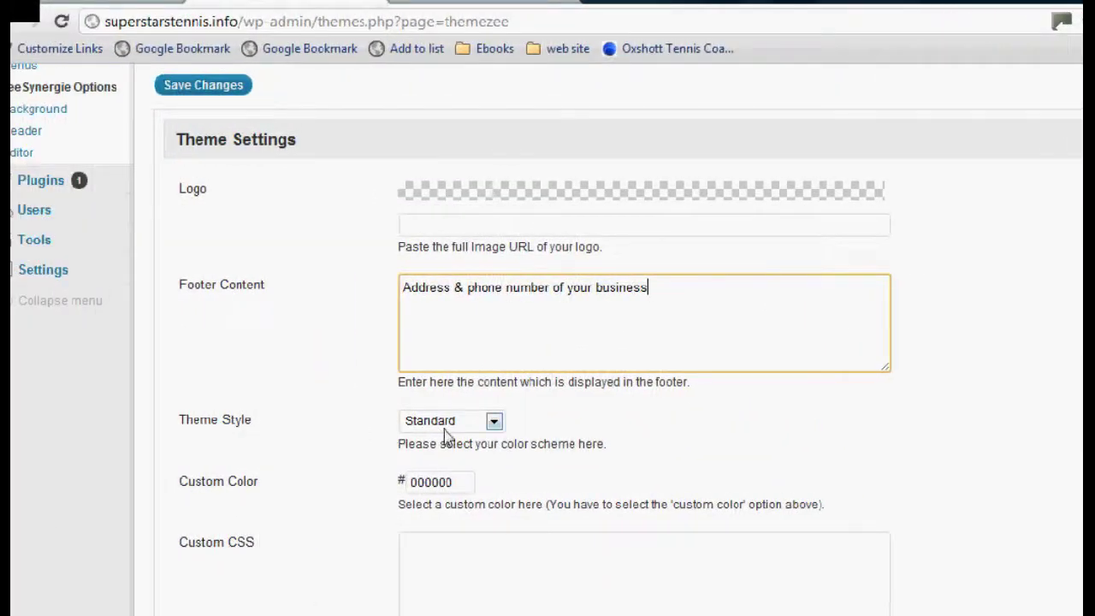
Set the Theme Style dropdown to Blue
click(495, 423)
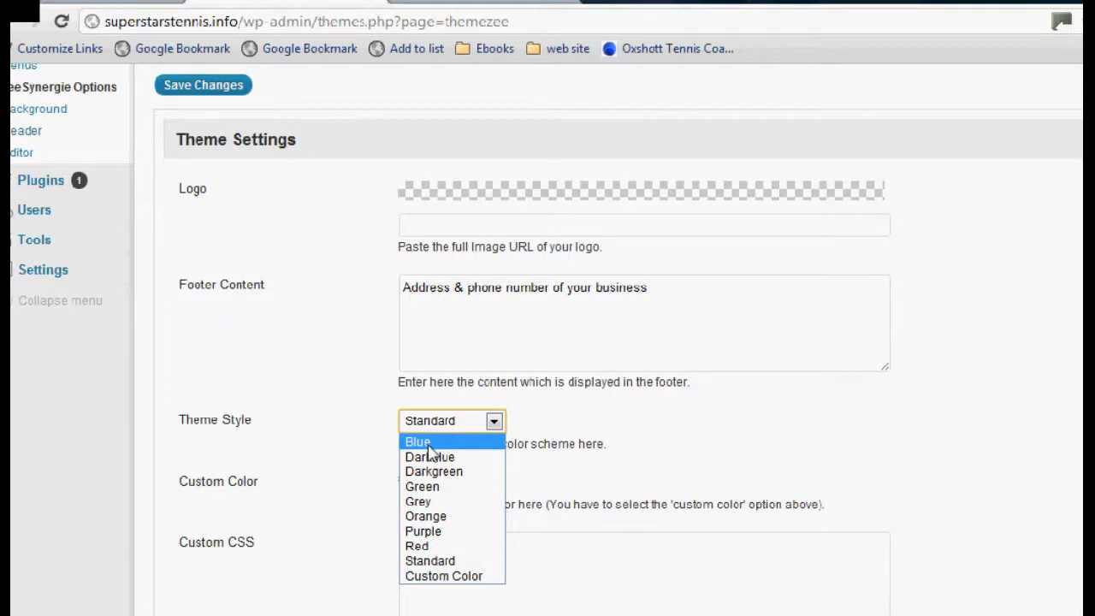
click(428, 448)
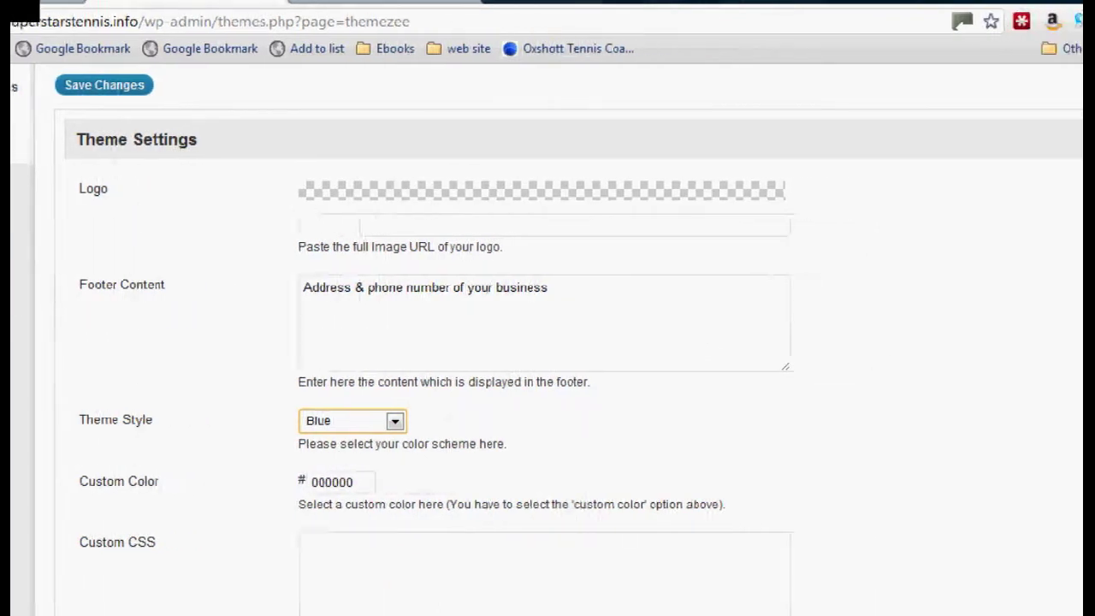
scroll(1083, 248, down, 3)
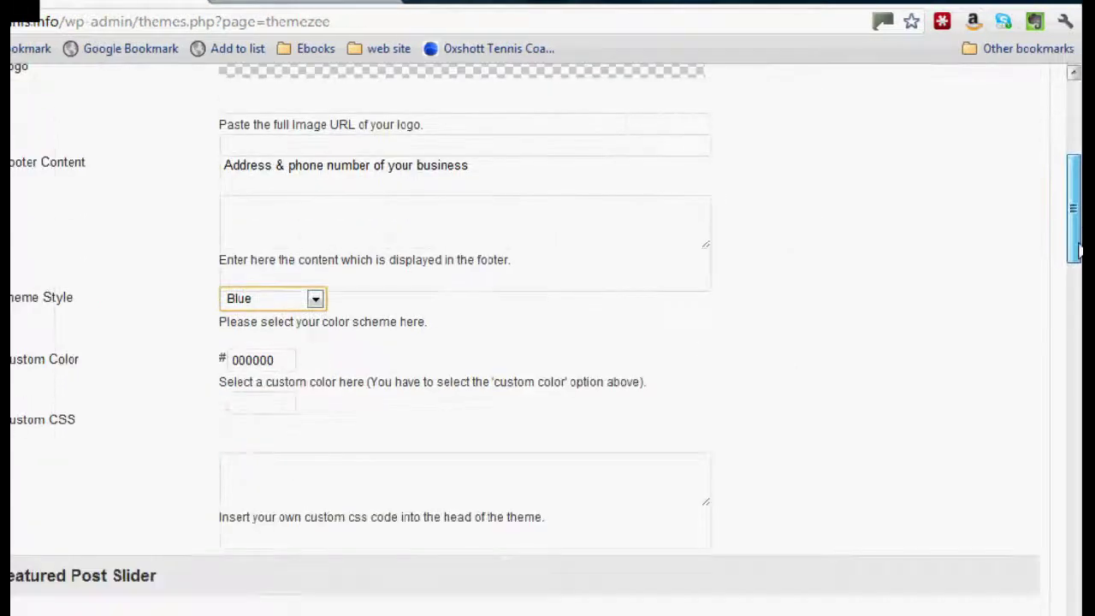
drag(1080, 248, 1078, 404)
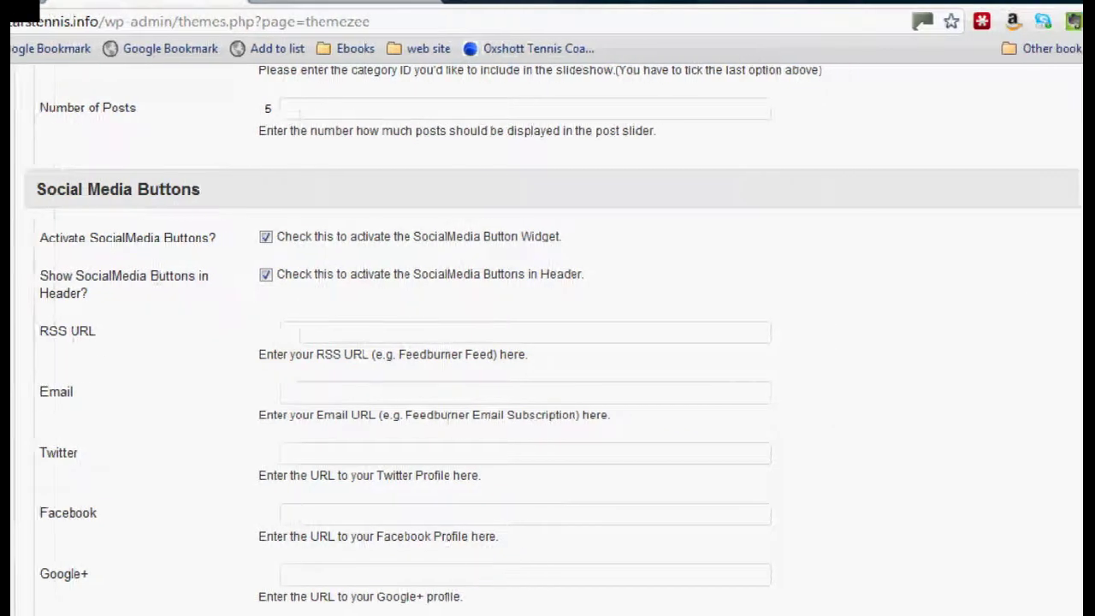
Enter the tennis business's Facebook page address in the Social Media Facebook field
scroll(102, 304, down, 3)
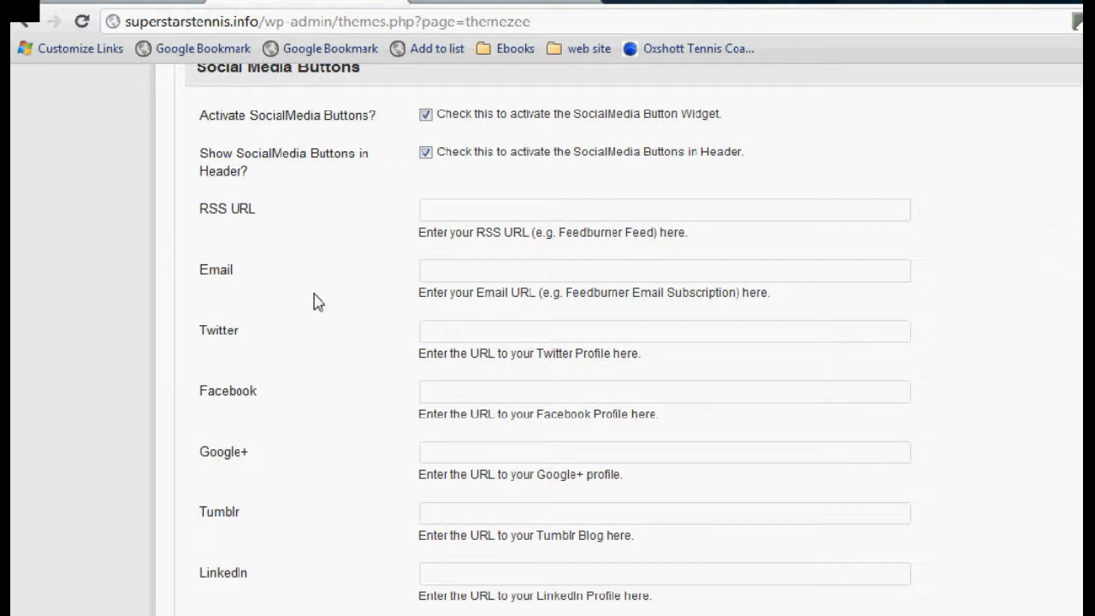
click(453, 331)
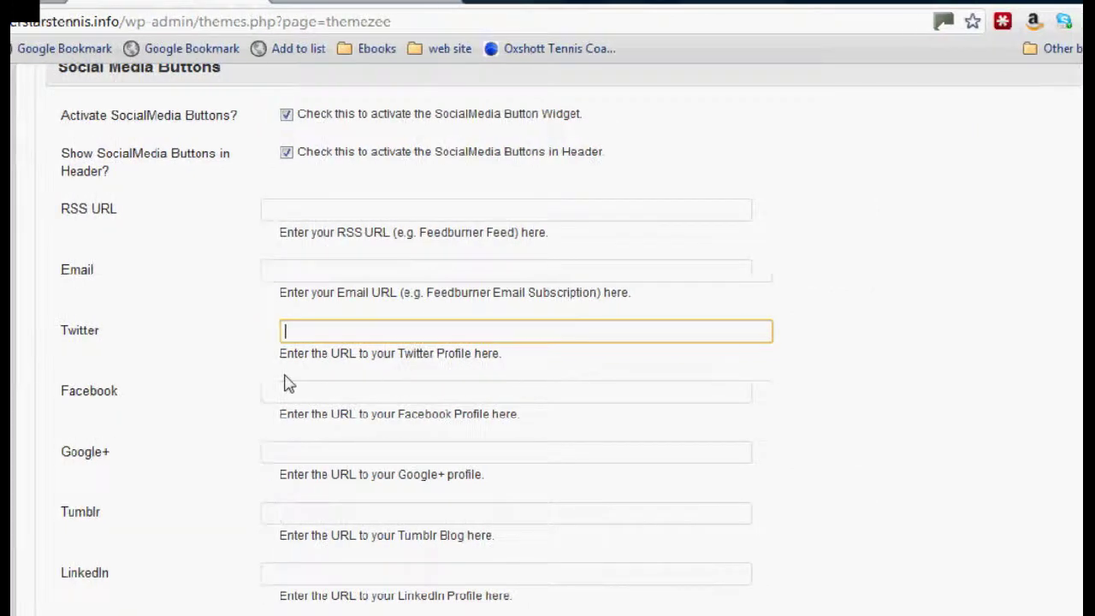
click(319, 390)
text(www.)
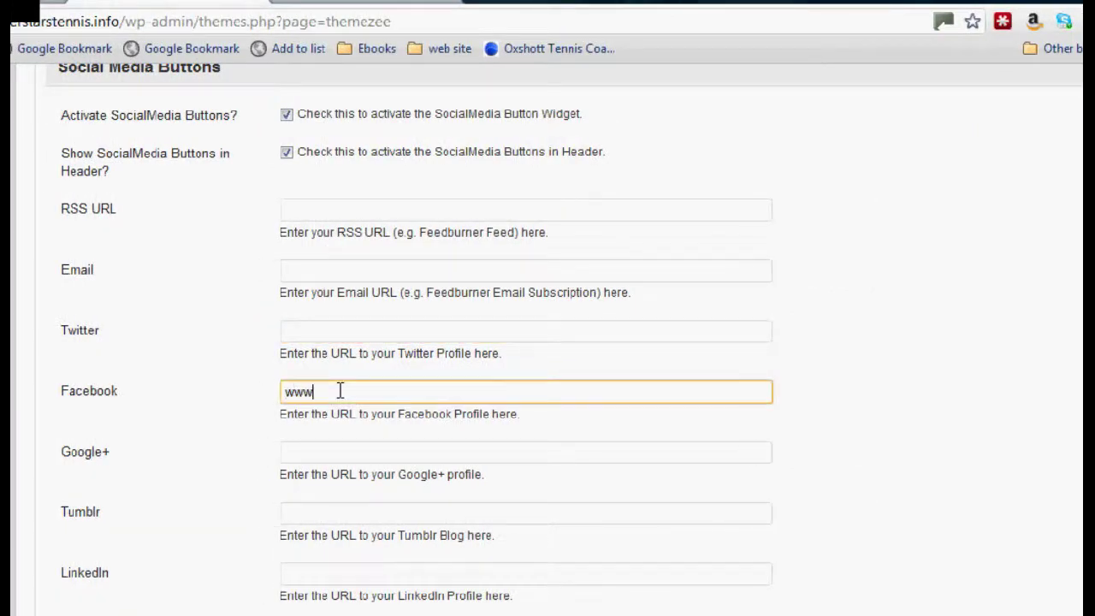
text(facebook)
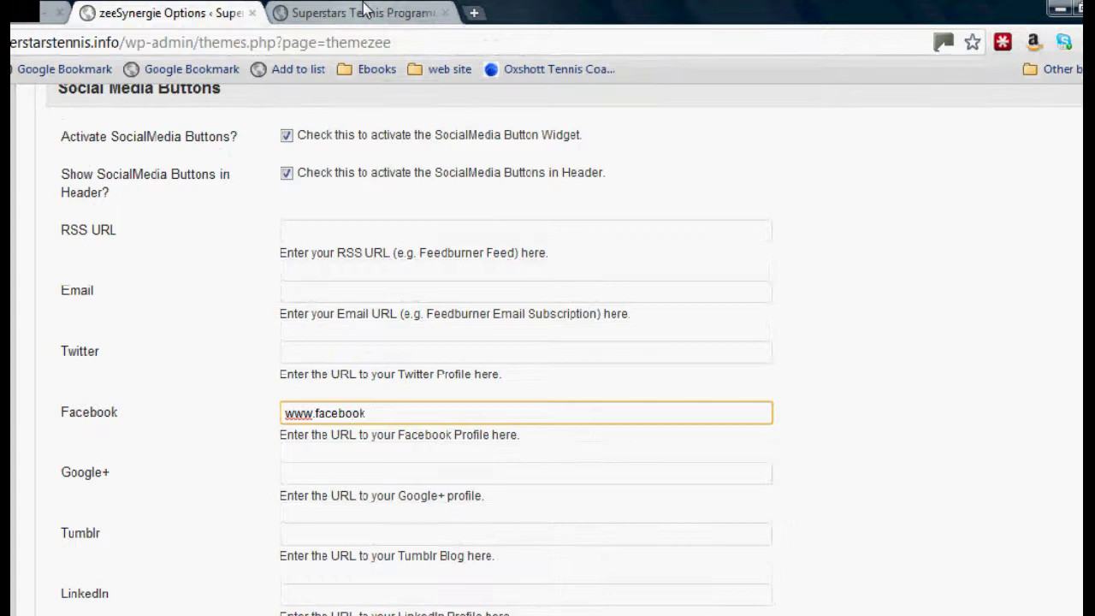
text(.)
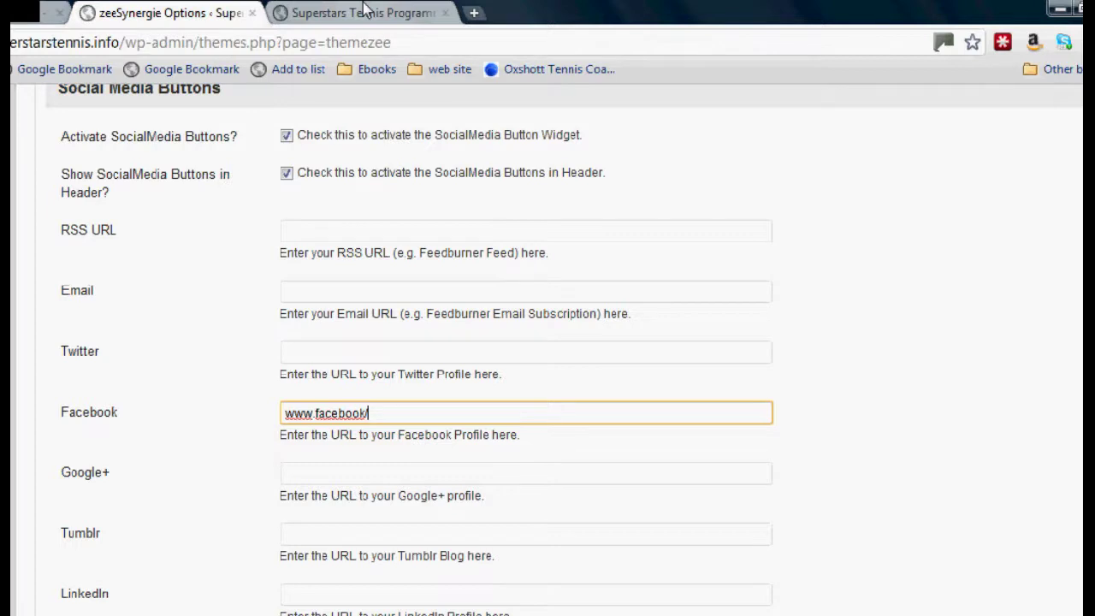
text(oxshotttenniscoaching)
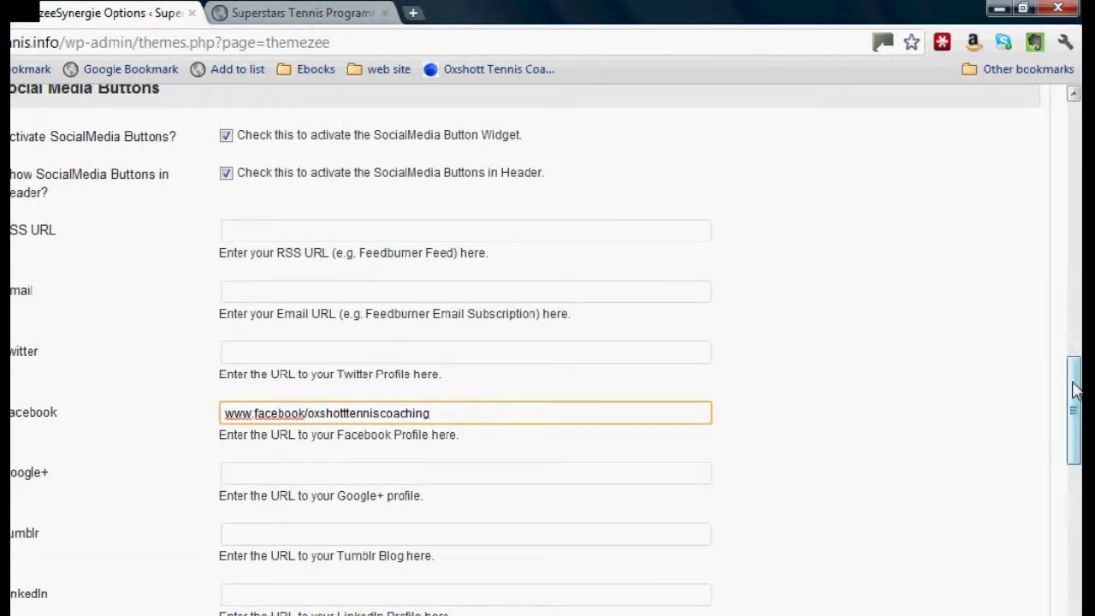
drag(1076, 379, 1080, 535)
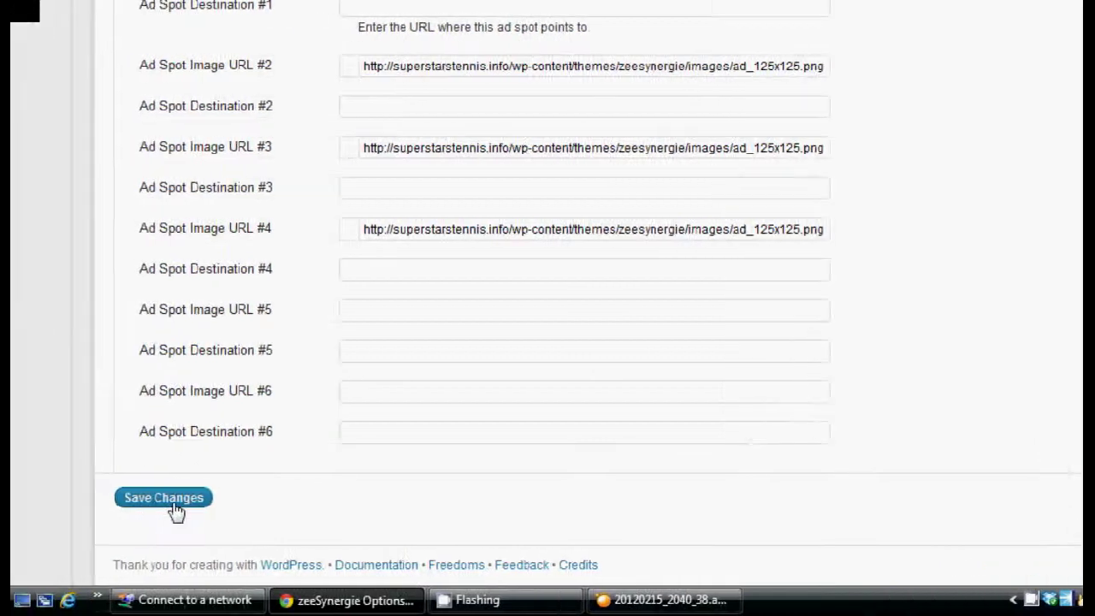
Save the zeeSynergie settings and reload the live site to check the blue scheme and Facebook icon
click(33, 502)
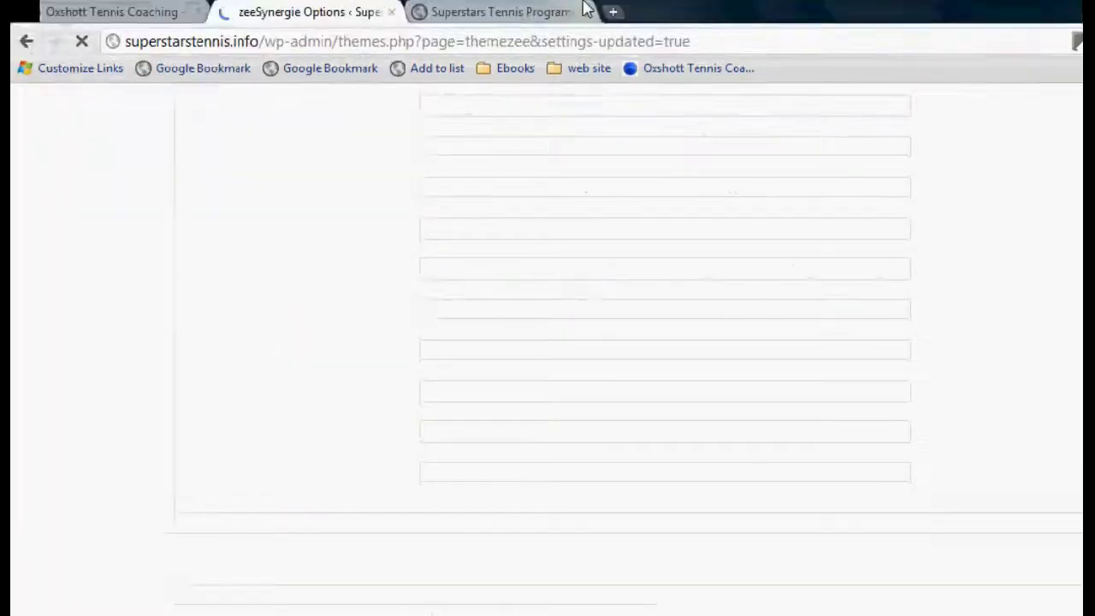
click(503, 15)
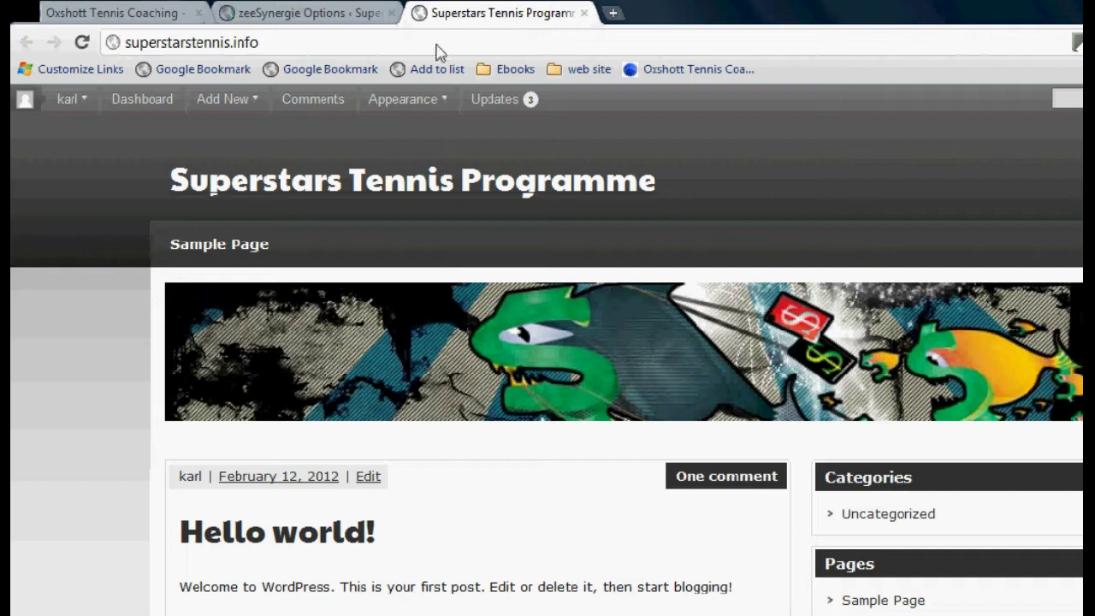
click(82, 43)
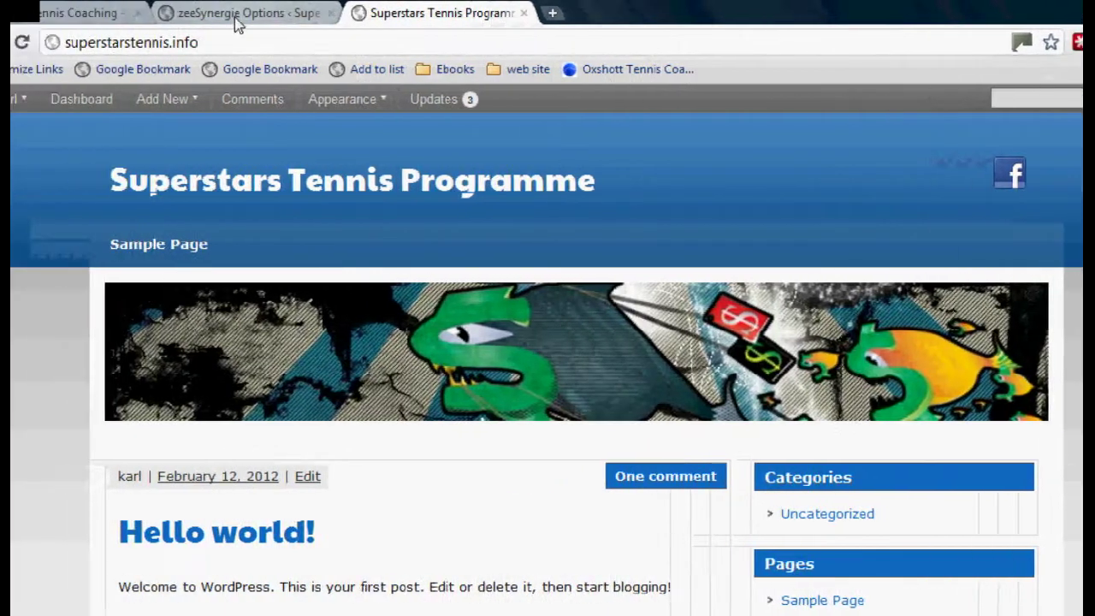
click(238, 26)
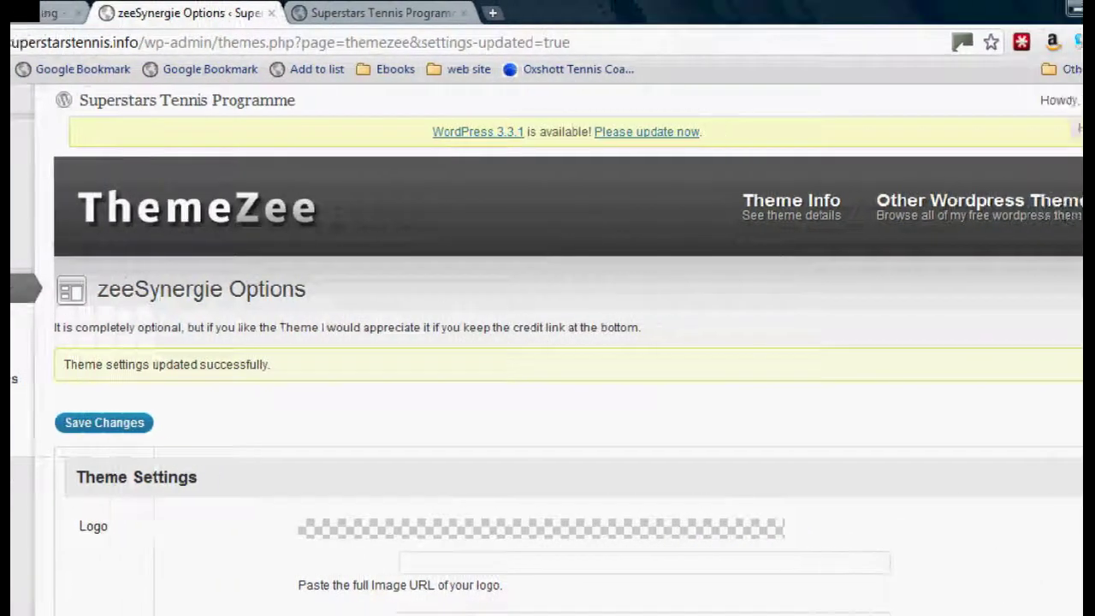
scroll(548, 343, down, 15)
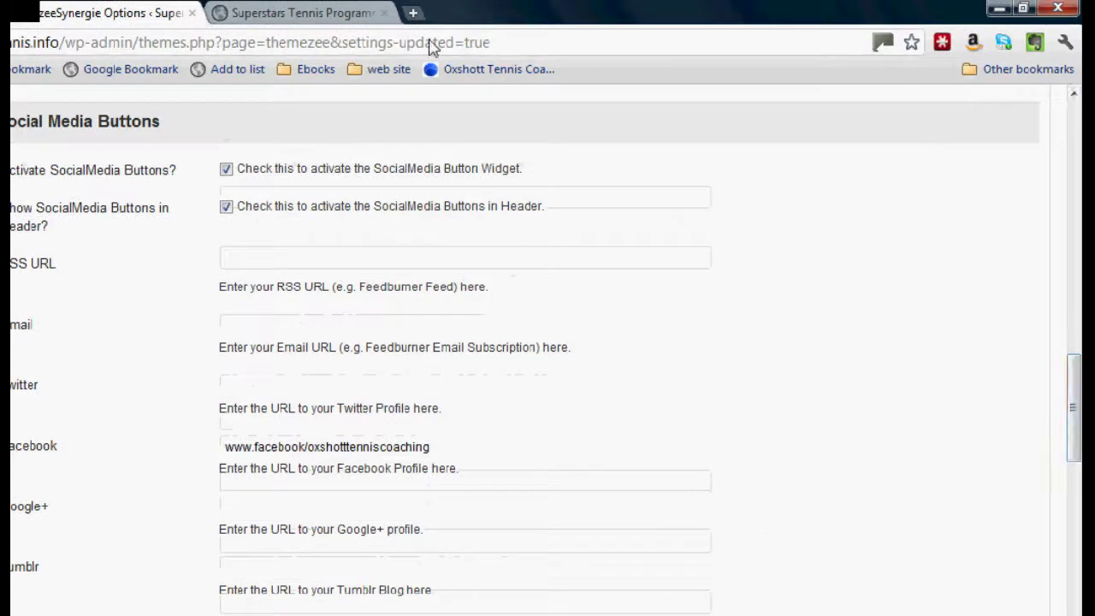
click(290, 13)
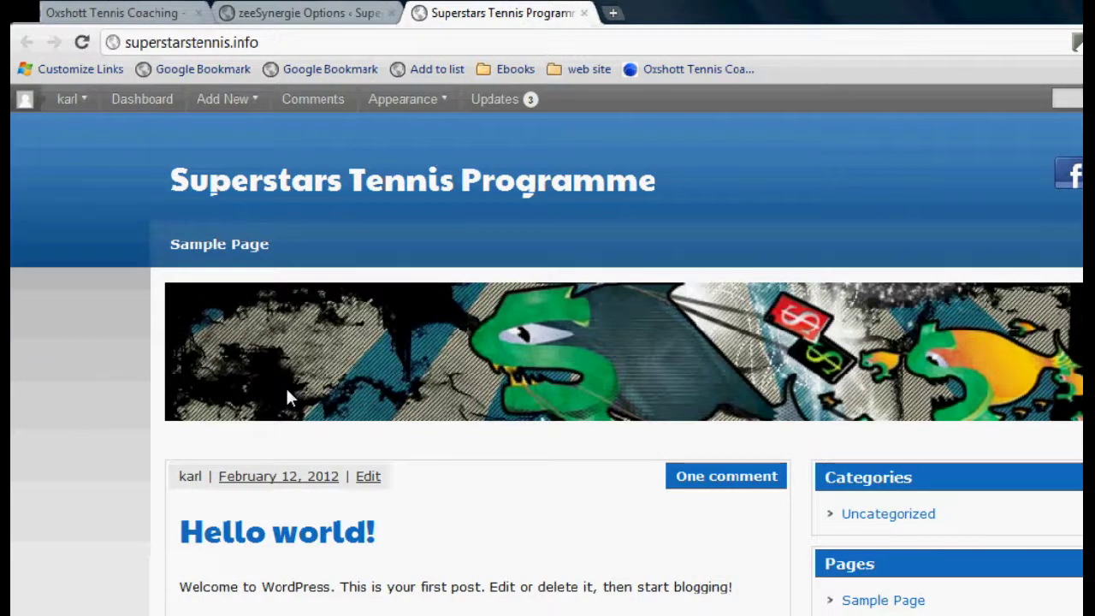
click(294, 14)
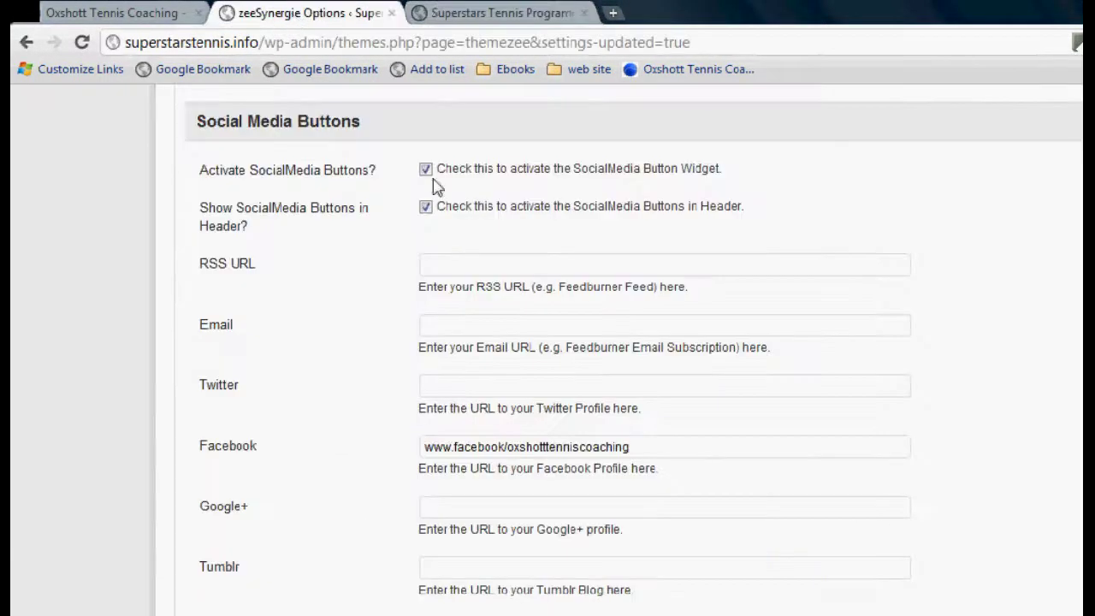
scroll(548, 342, up, 3)
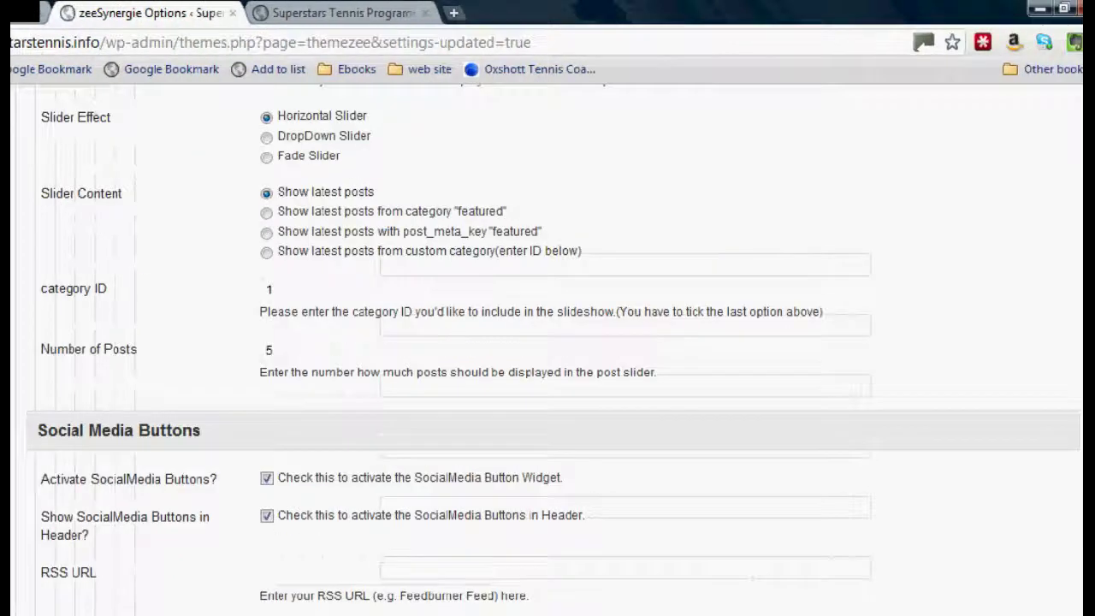
scroll(1079, 167, up, 10)
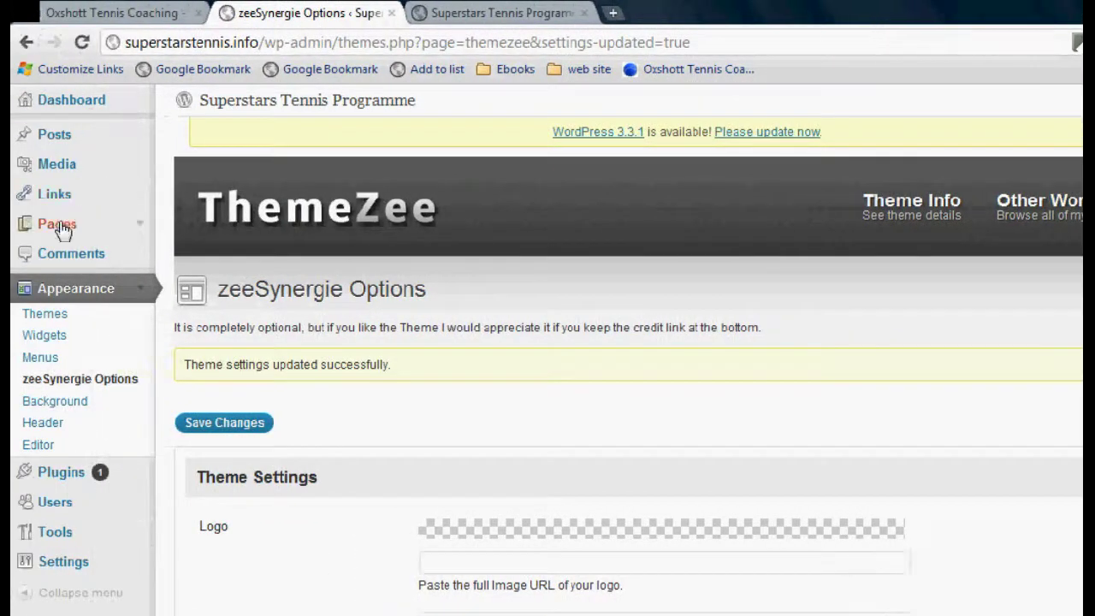
Move the Sample Page to the Trash with Bulk Actions and start a blank new page
click(57, 225)
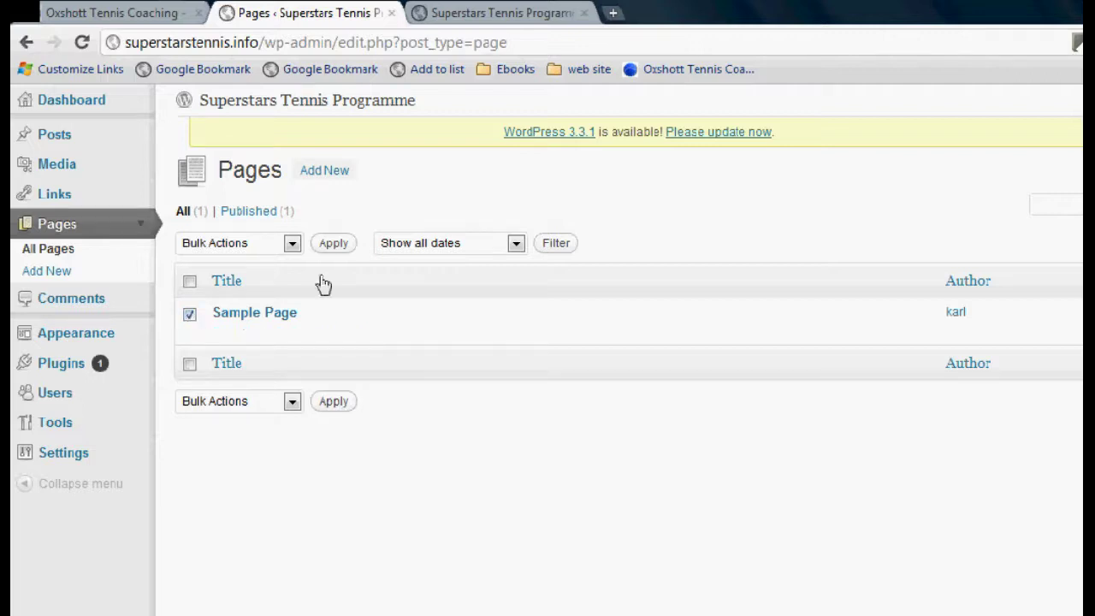
click(293, 246)
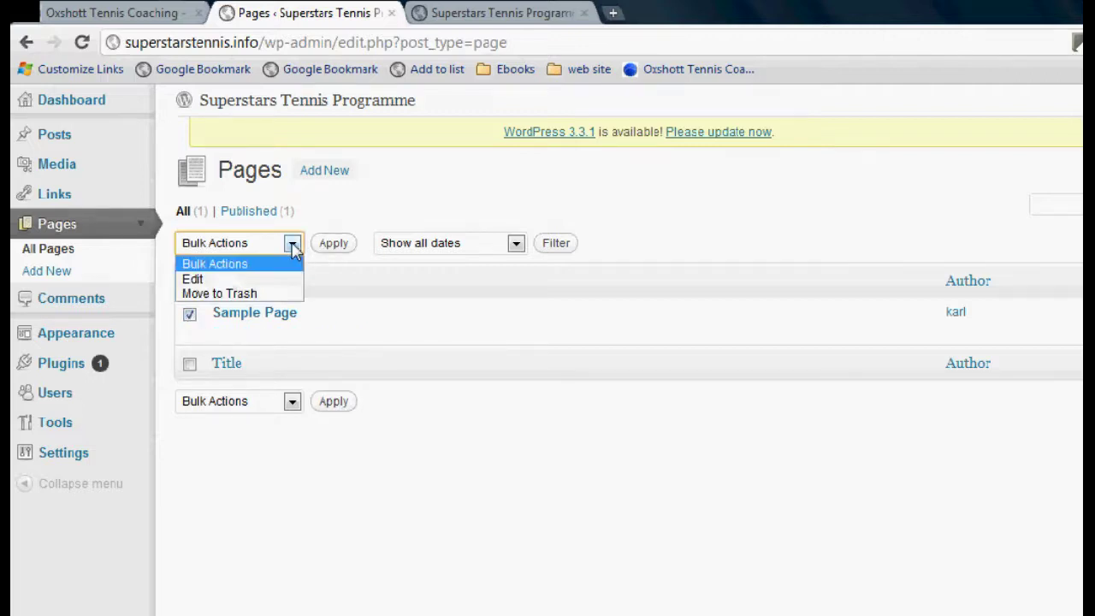
click(214, 294)
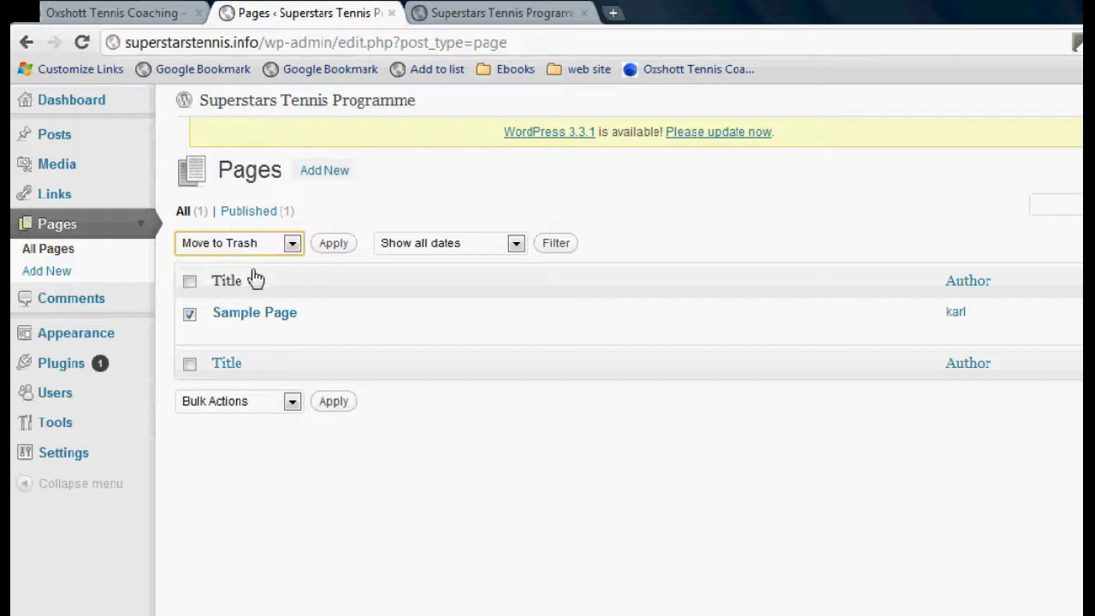
click(335, 246)
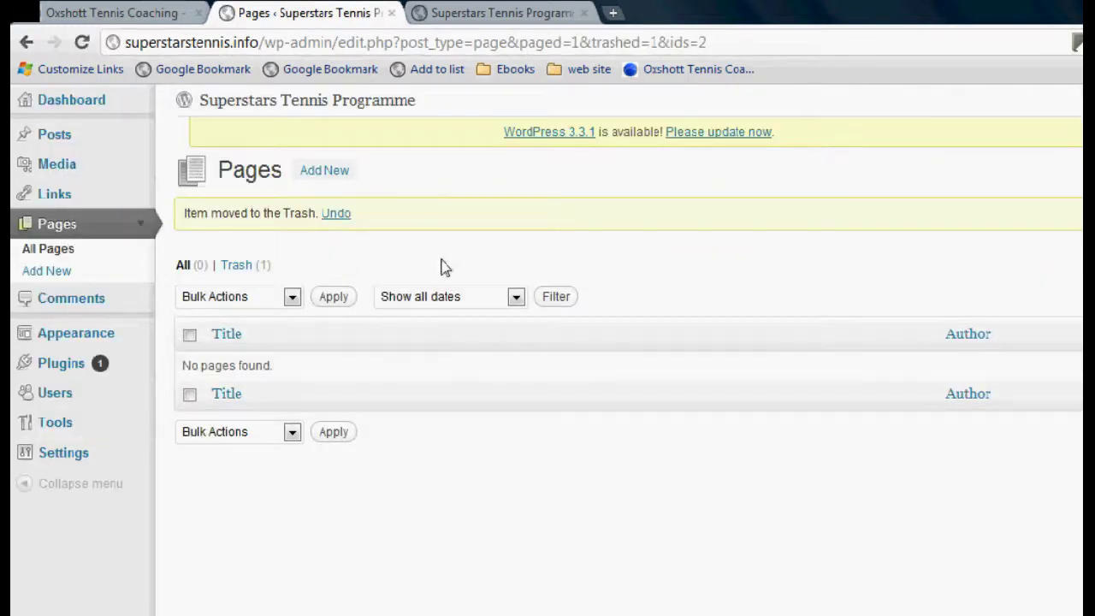
click(325, 176)
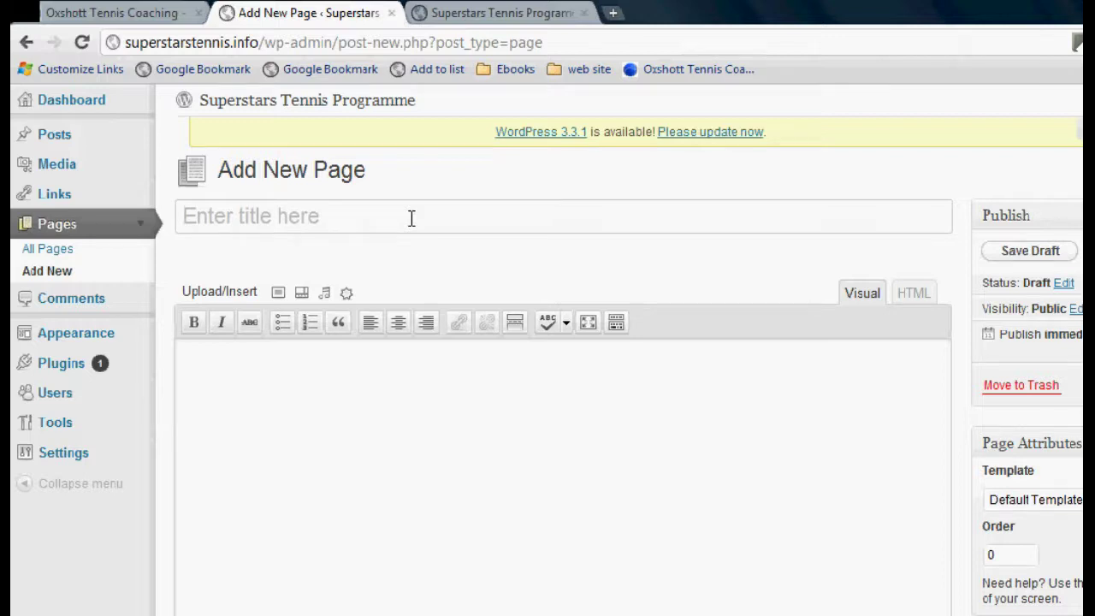
Publish three pages titled Group coaching, Tennis camps and The team, one after another
text(Group)
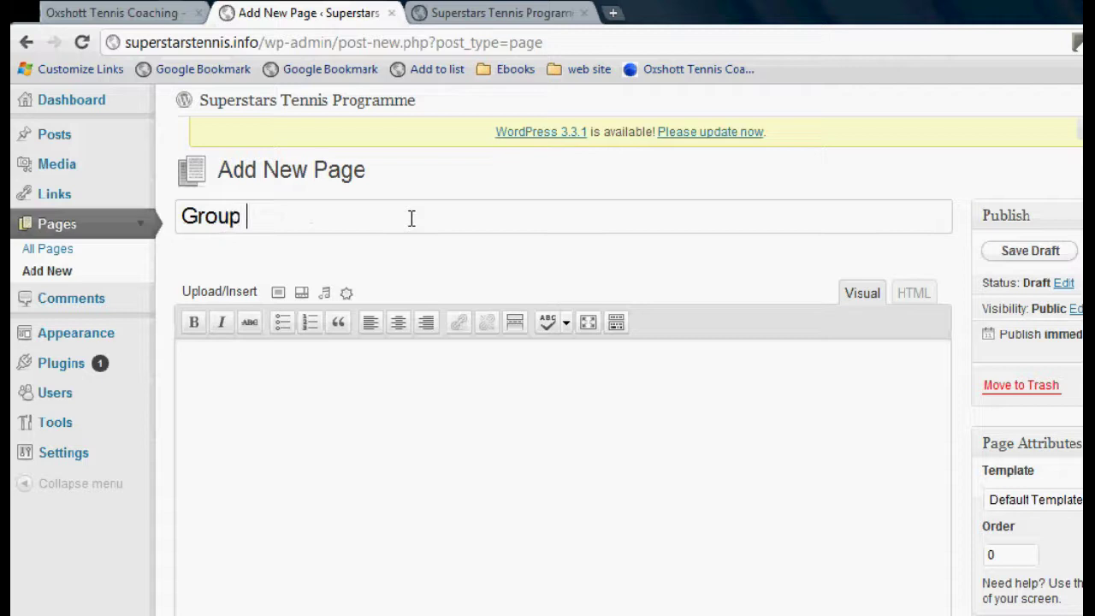
text( coaching)
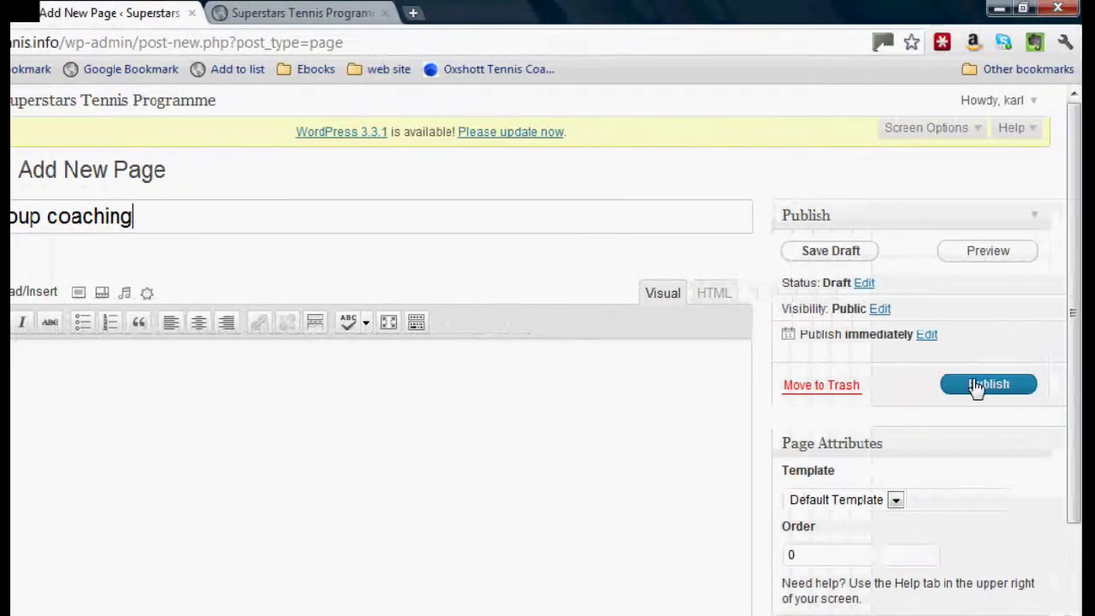
click(1079, 391)
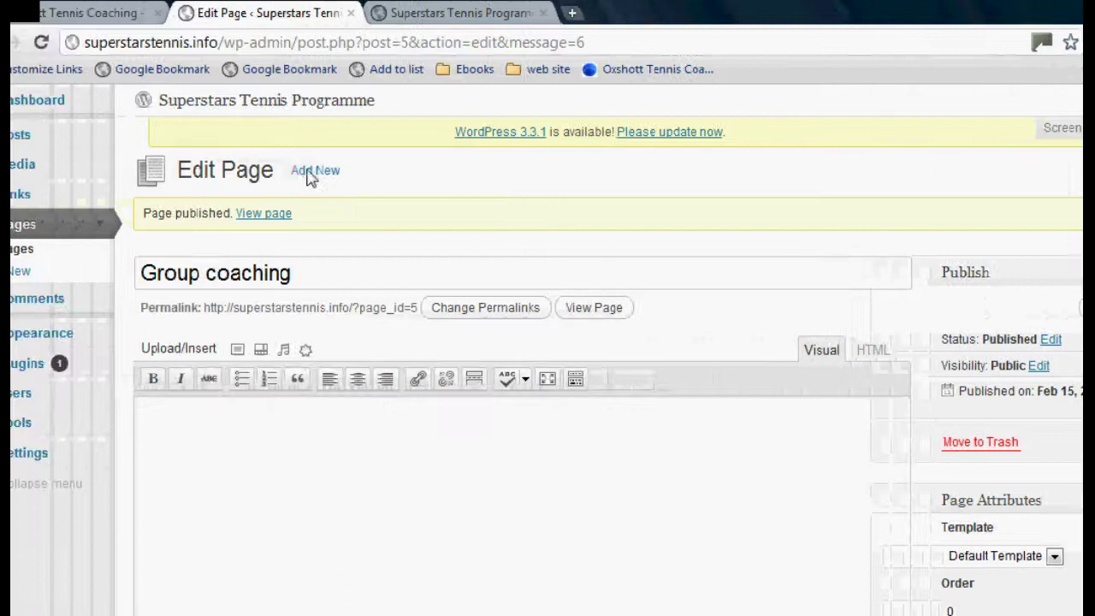
click(310, 174)
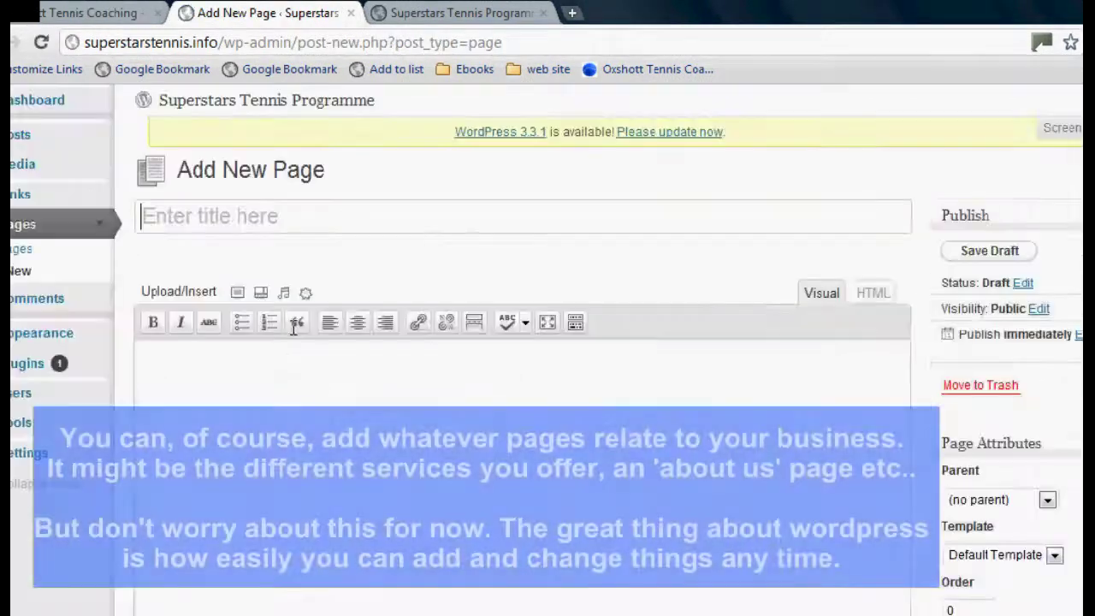
text(Tenn)
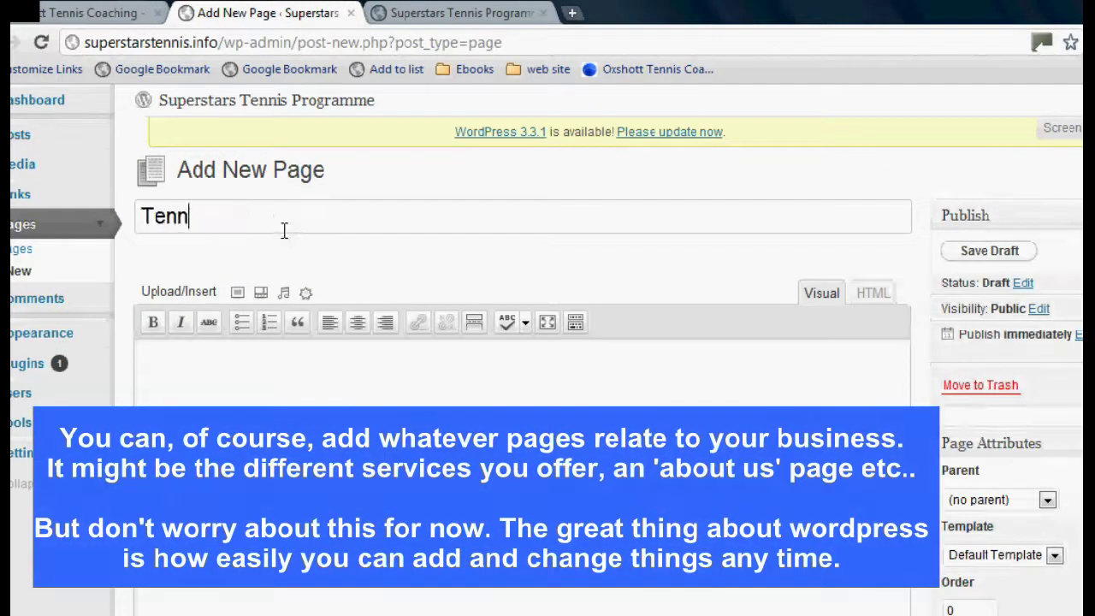
text(is camps)
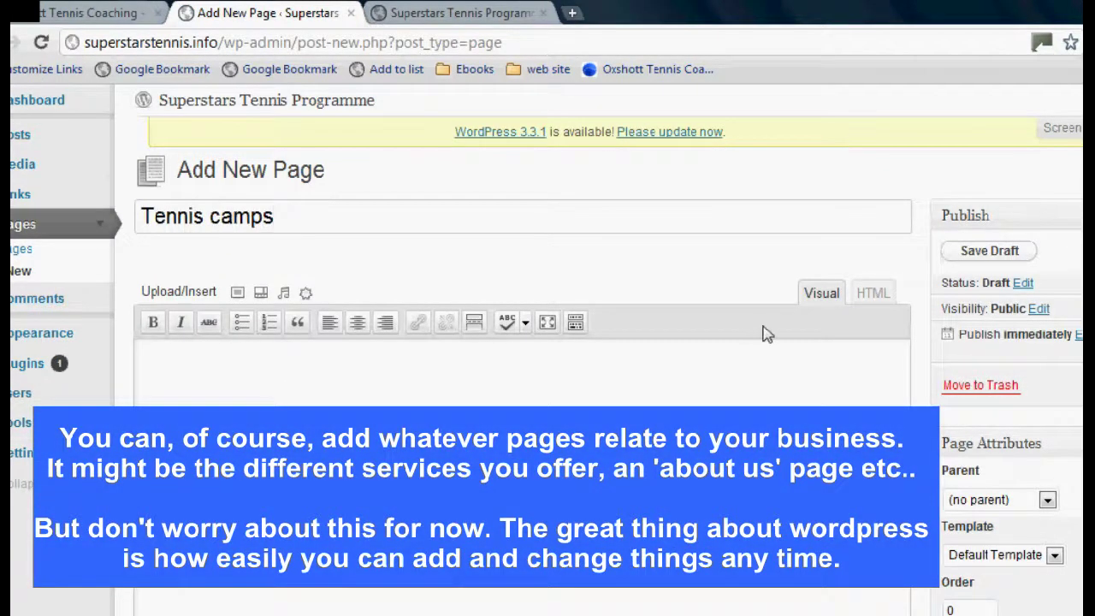
click(984, 386)
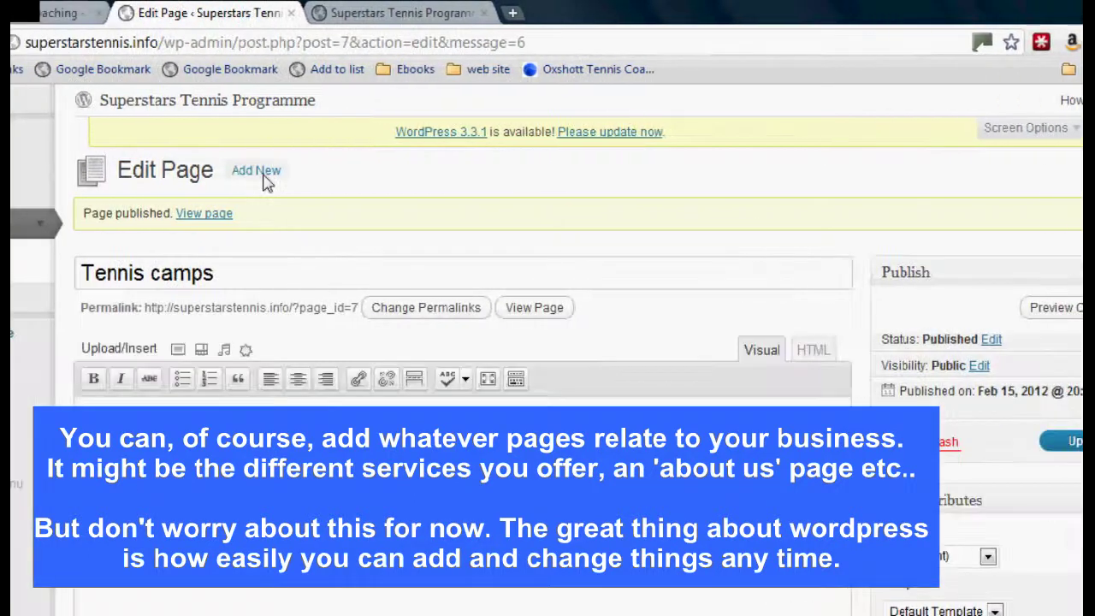
click(265, 176)
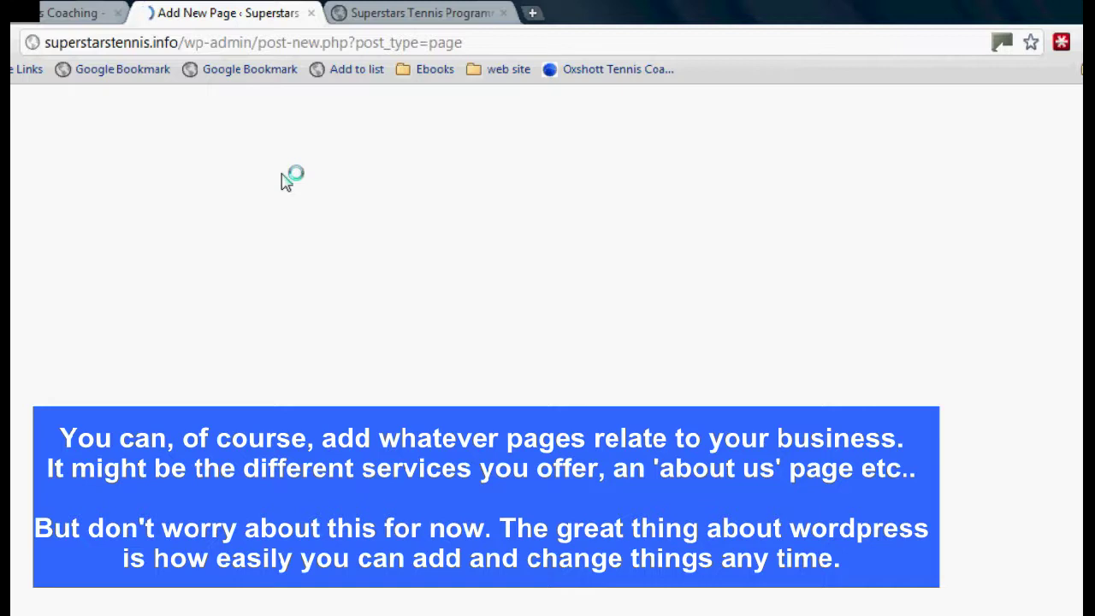
text(The team)
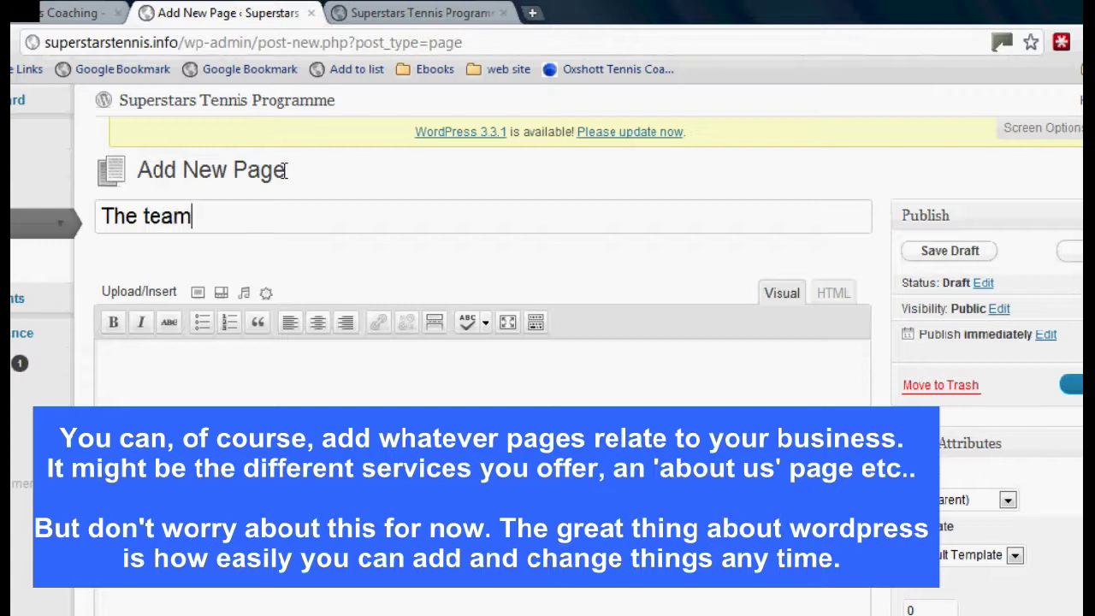
click(981, 386)
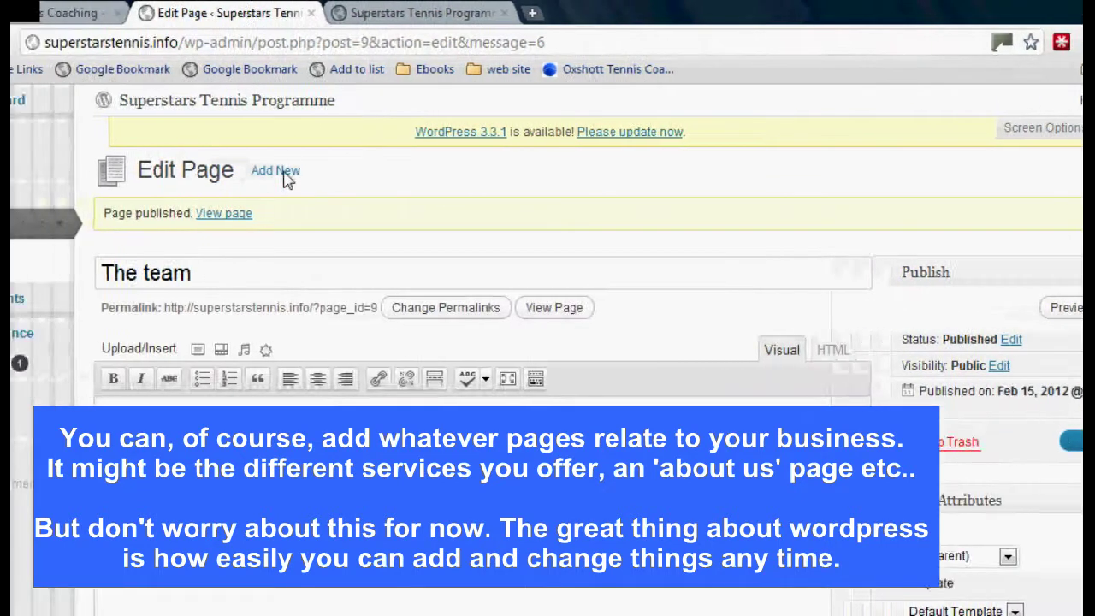
click(283, 168)
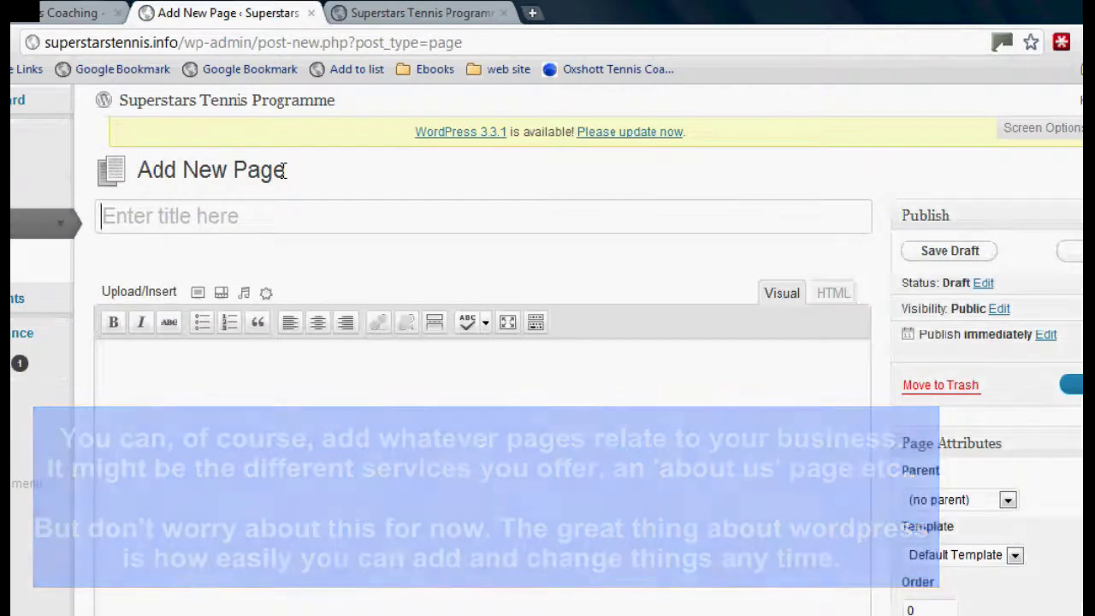
Title the new page Juniors(10-18) and publish it
text(Jn)
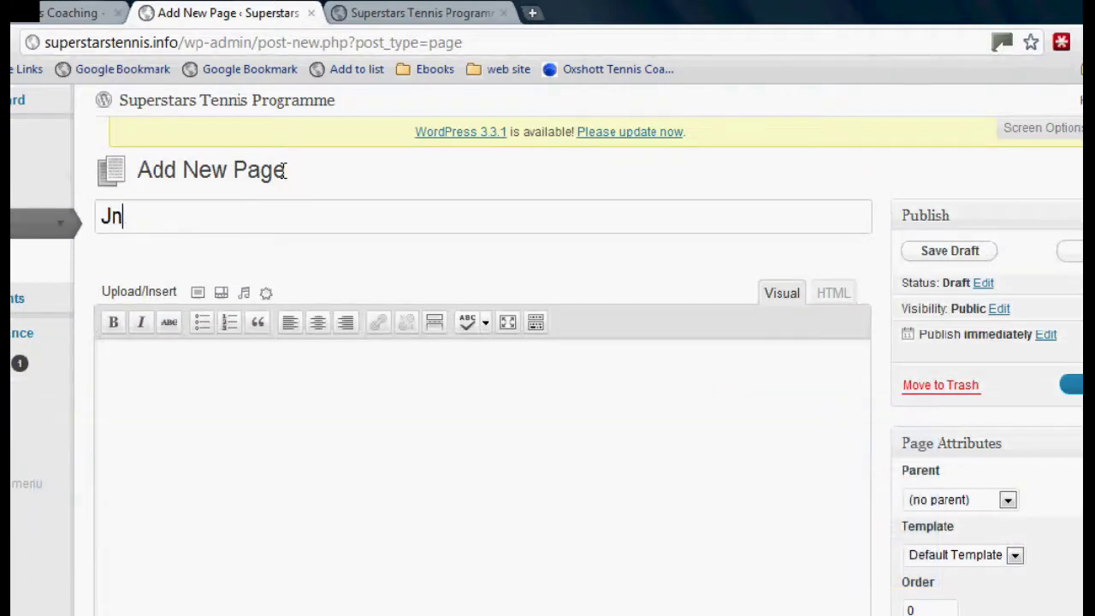
text(u)
key(BackSpace)
key(BackSpace)
text(unior g)
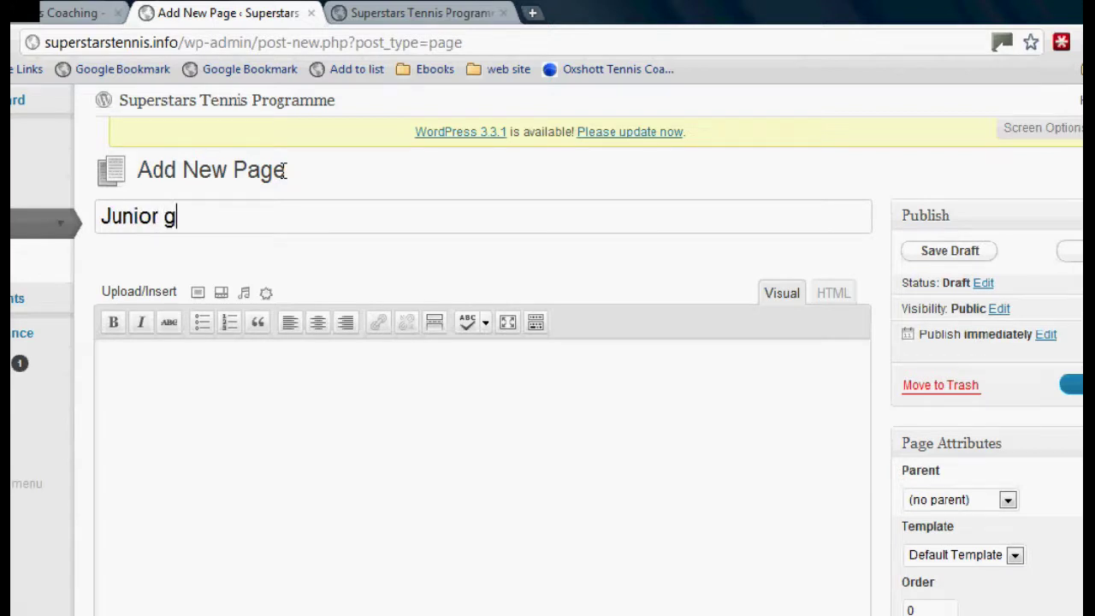
text(roup lessons (10-)
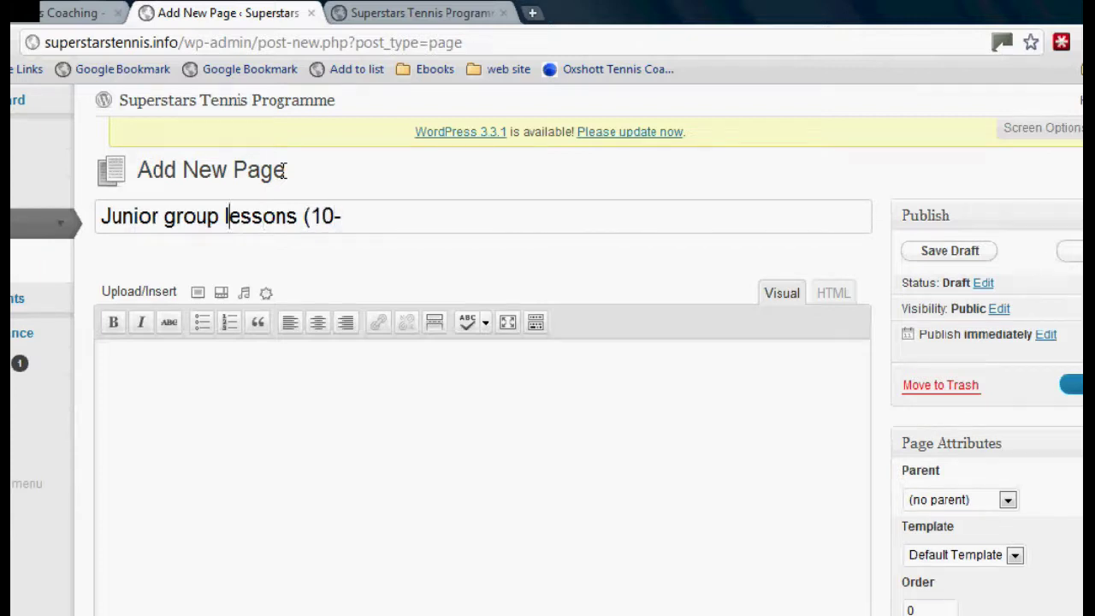
key(BackSpace)
key(BackSpace)
key(BackSpace)
key(BackSpace)
key(BackSpace)
key(BackSpace)
key(BackSpace)
key(BackSpace)
key(BackSpace)
key(BackSpace)
key(BackSpace)
key(BackSpace)
key(BackSpace)
key(BackSpace)
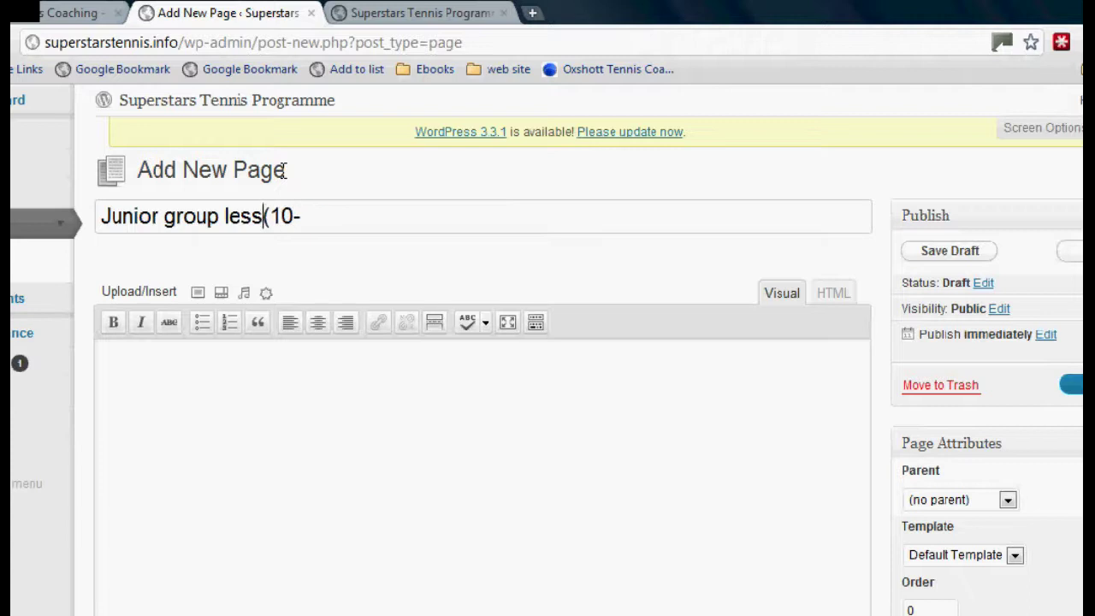
key(BackSpace)
text(s(10-18)
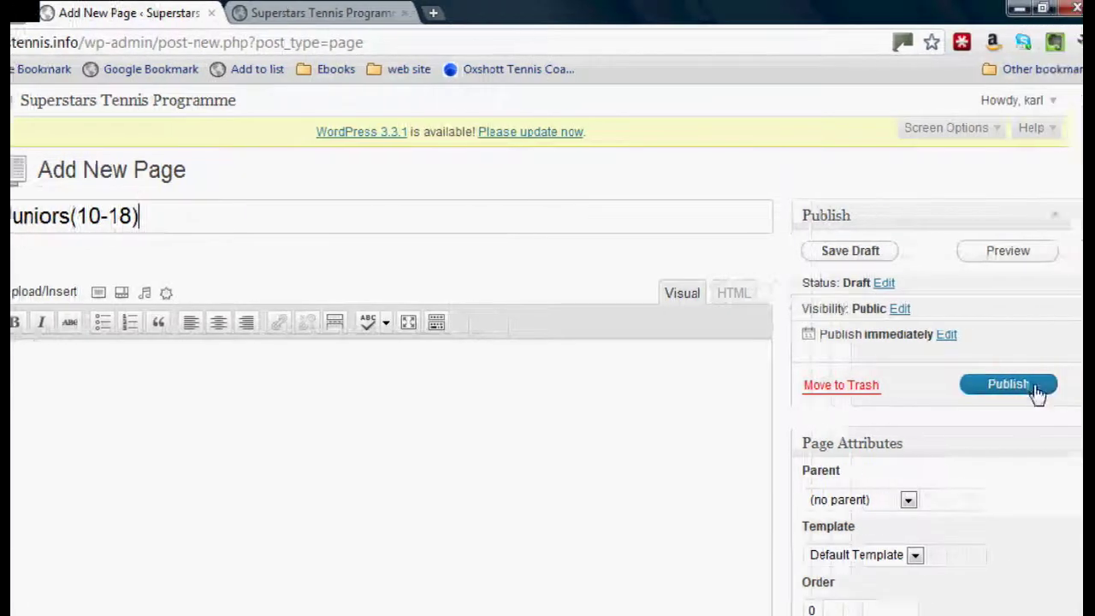
click(1074, 384)
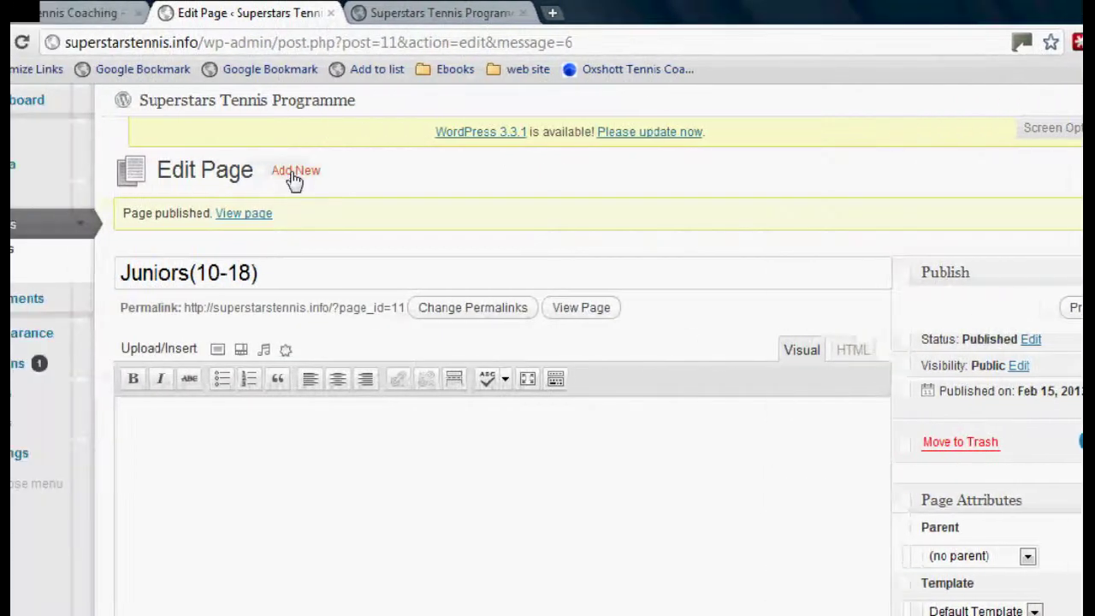
Create and publish another page titled Mini Tennis (3-10)
click(268, 172)
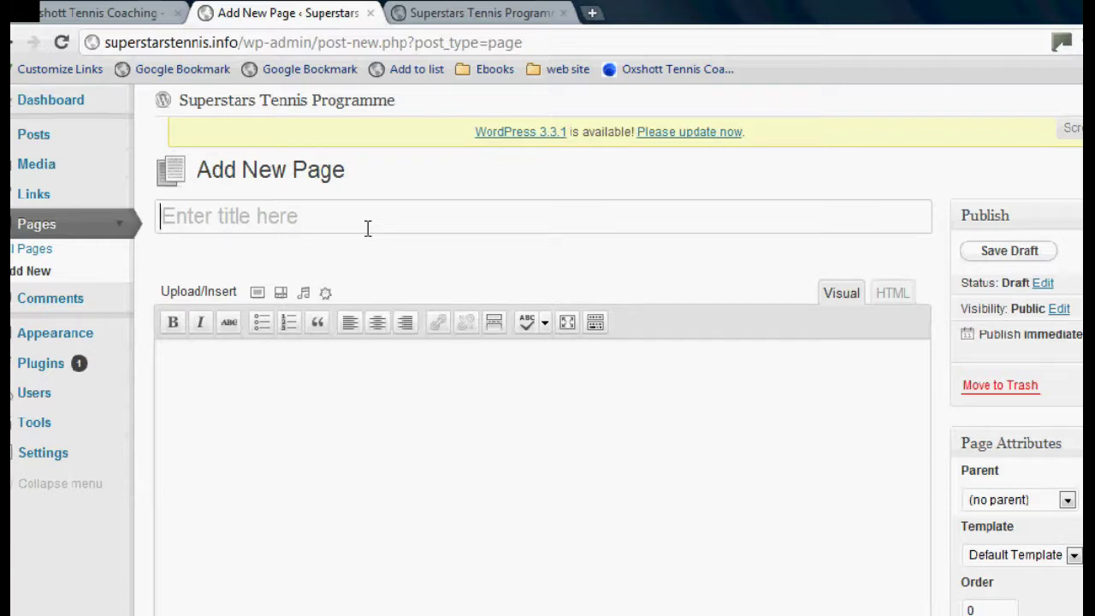
text(Mini T)
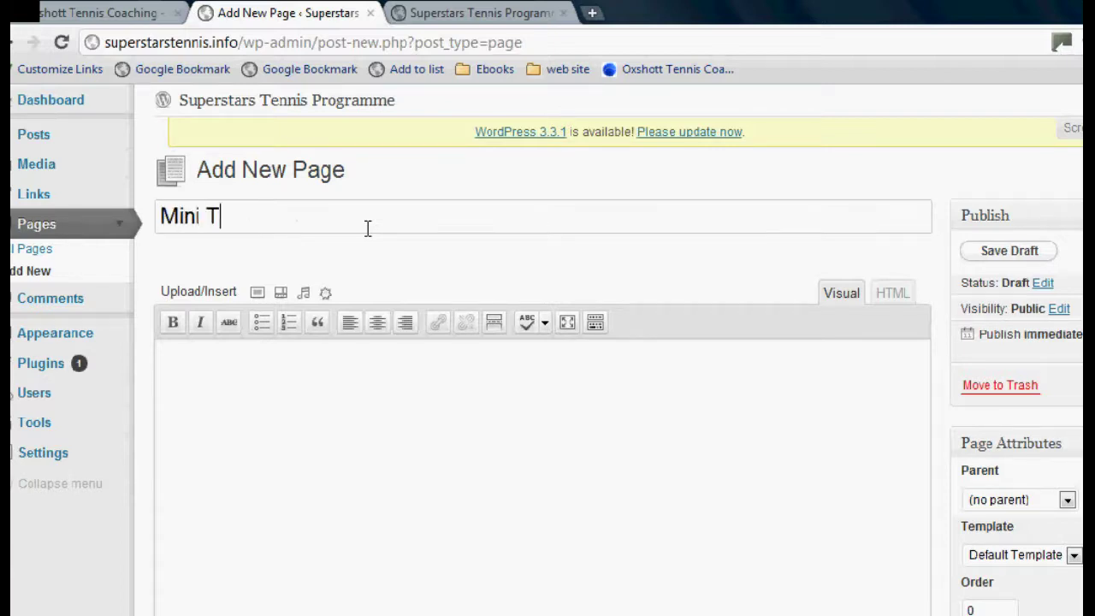
text(Ennis)
key(BackSpace)
key(BackSpace)
key(BackSpace)
key(BackSpace)
key(BackSpace)
text(ennis (3-10)
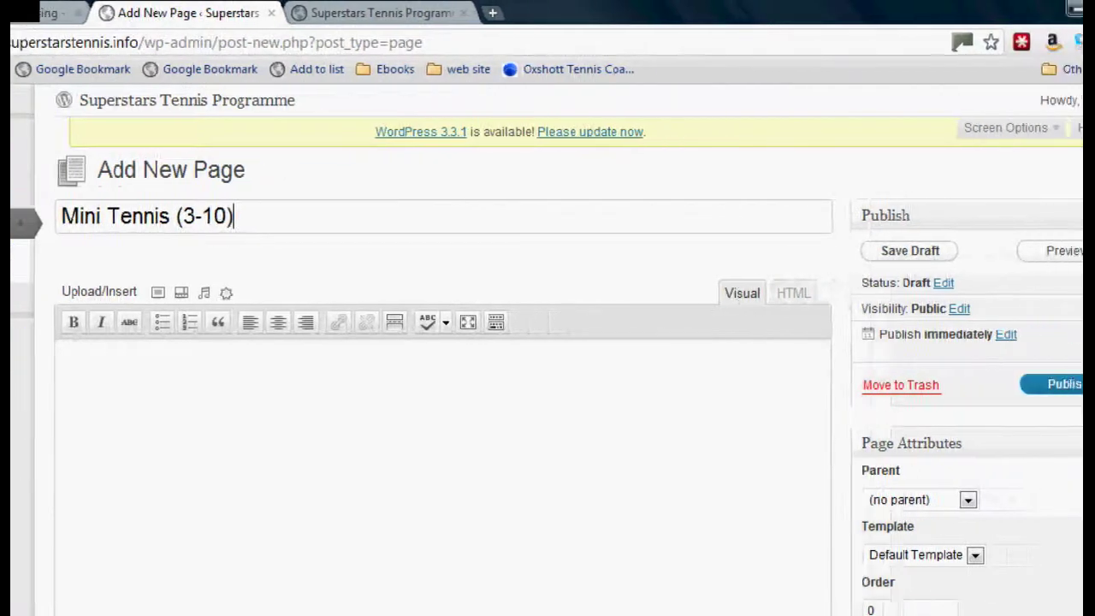
click(990, 386)
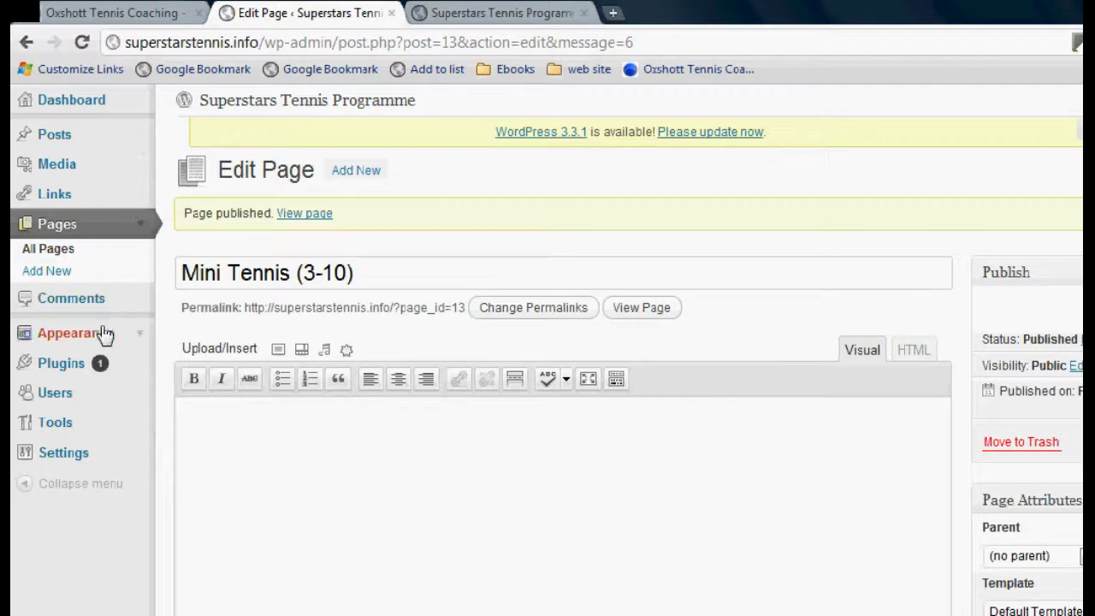
Create a new navigation menu named Menu 1 in Appearance > Menus
click(139, 340)
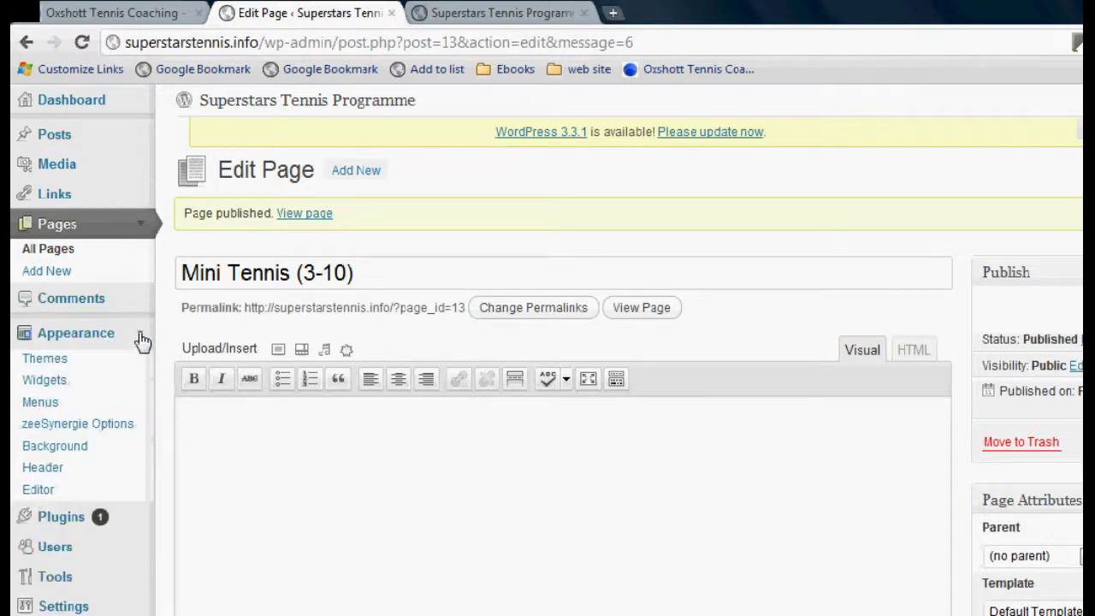
click(38, 404)
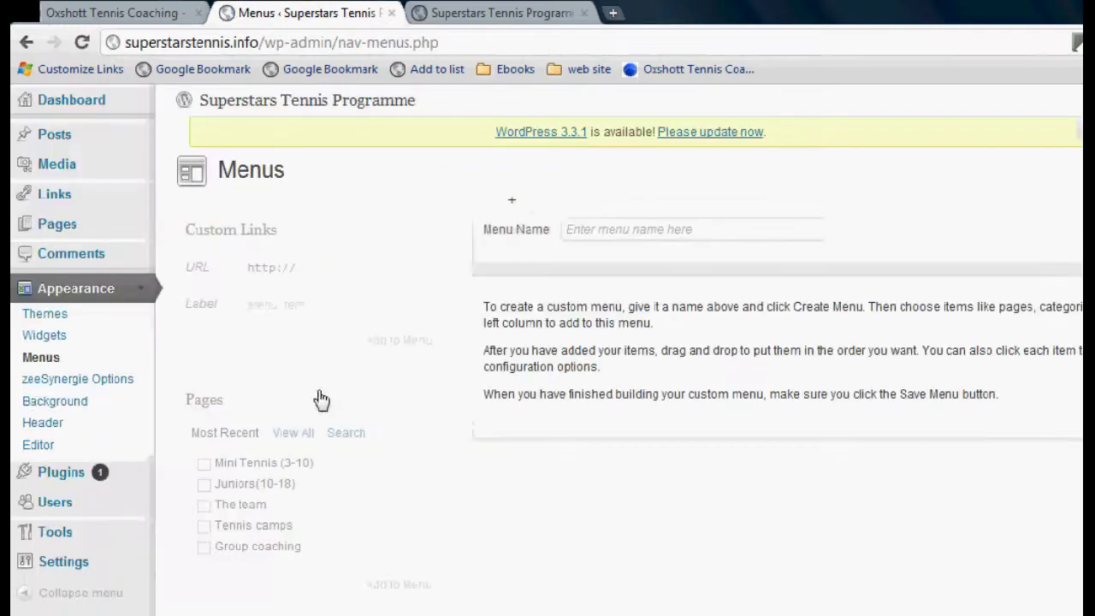
click(736, 230)
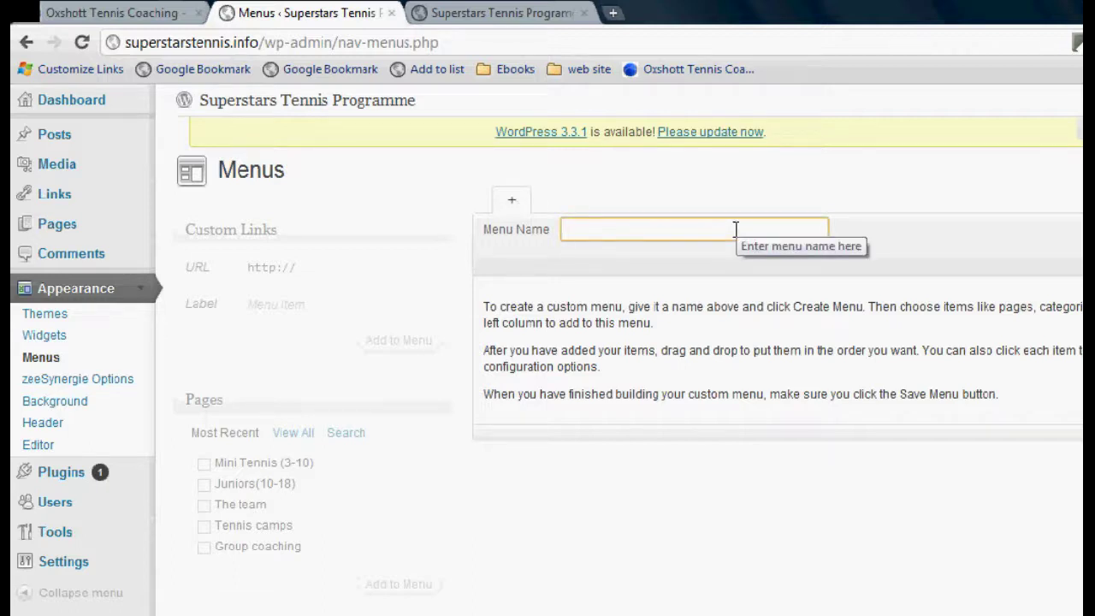
text(my)
key(BackSpace)
key(BackSpace)
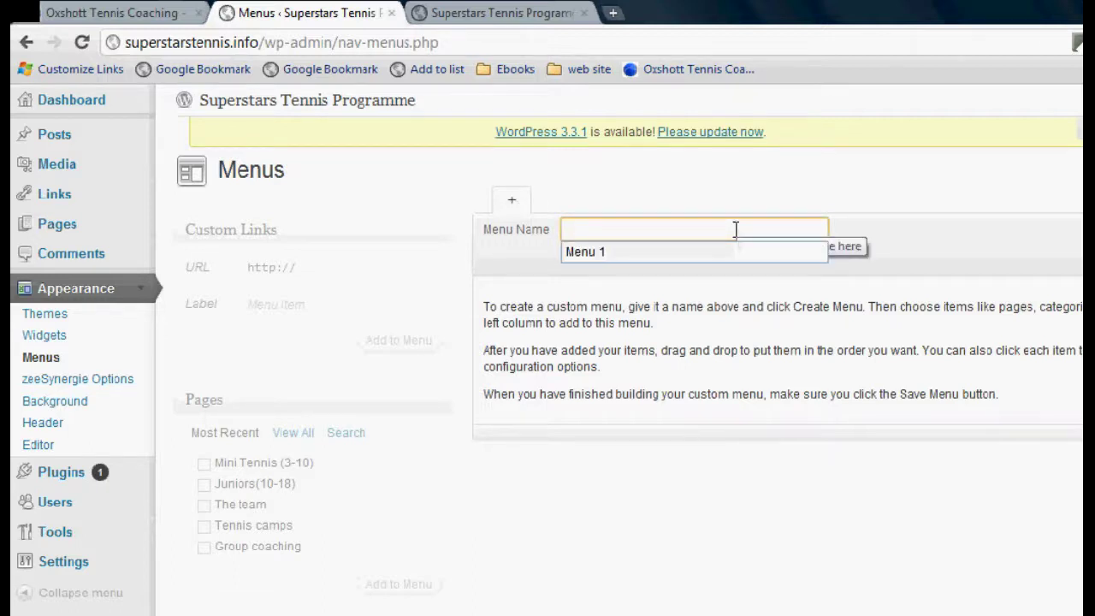
text(m)
click(624, 256)
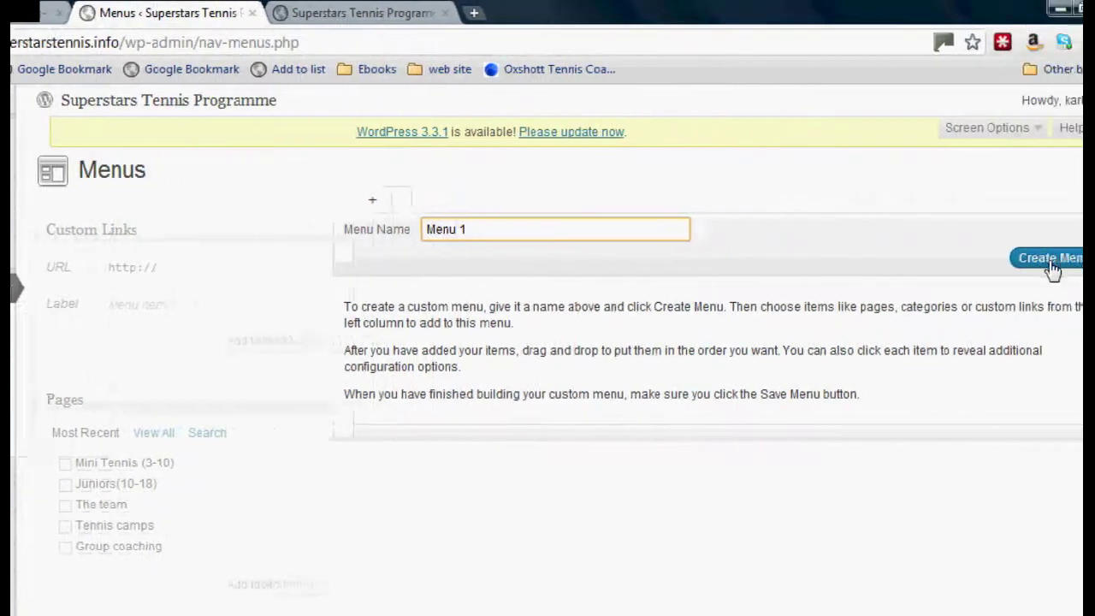
click(1050, 267)
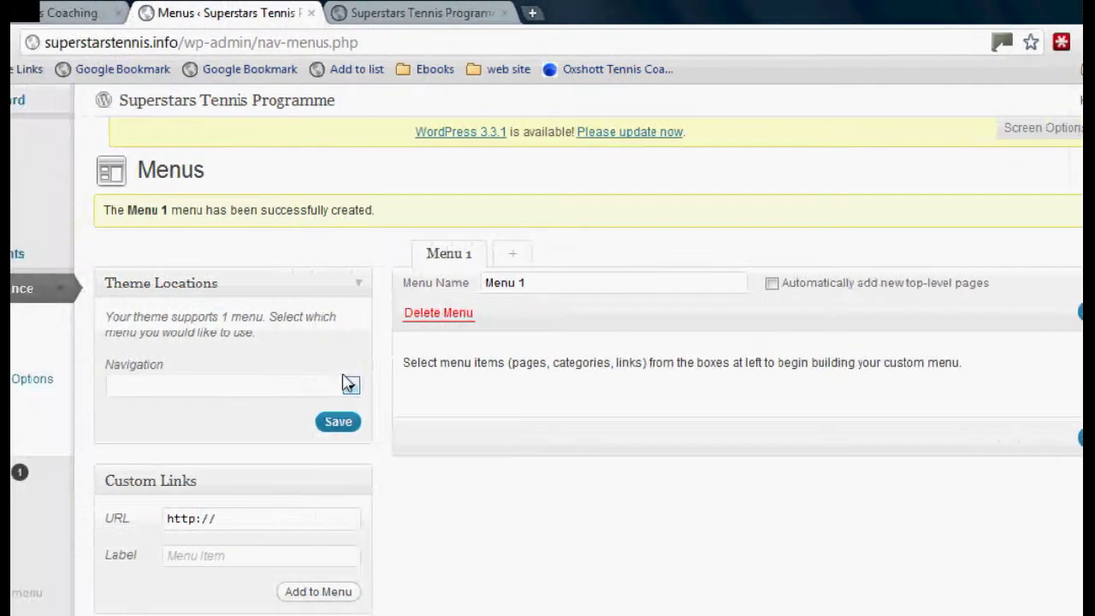
Assign Menu 1 to the theme's Navigation location and save
click(351, 388)
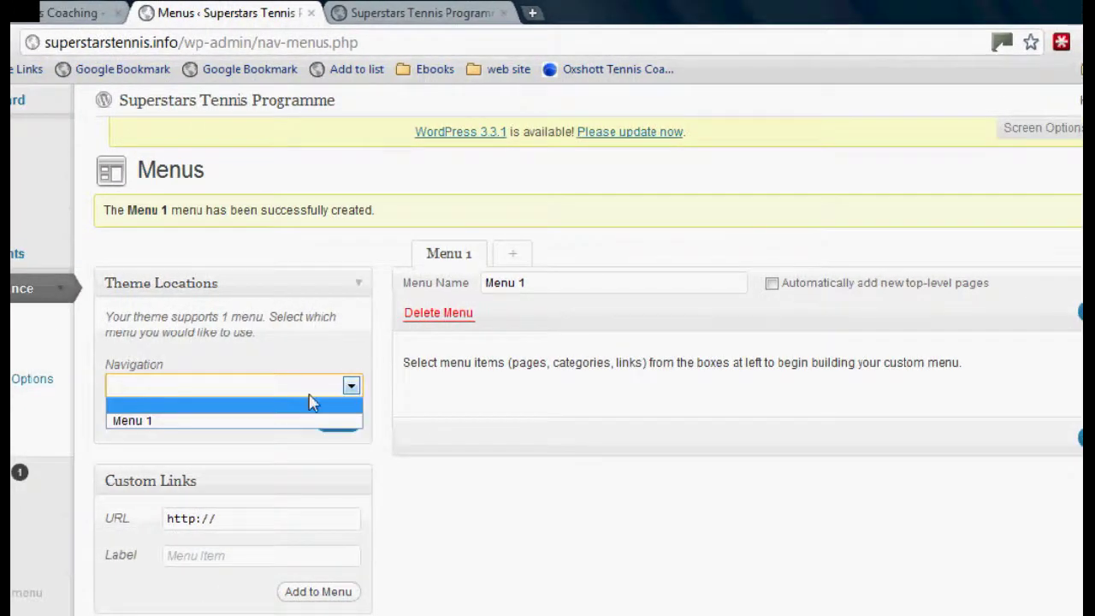
click(162, 422)
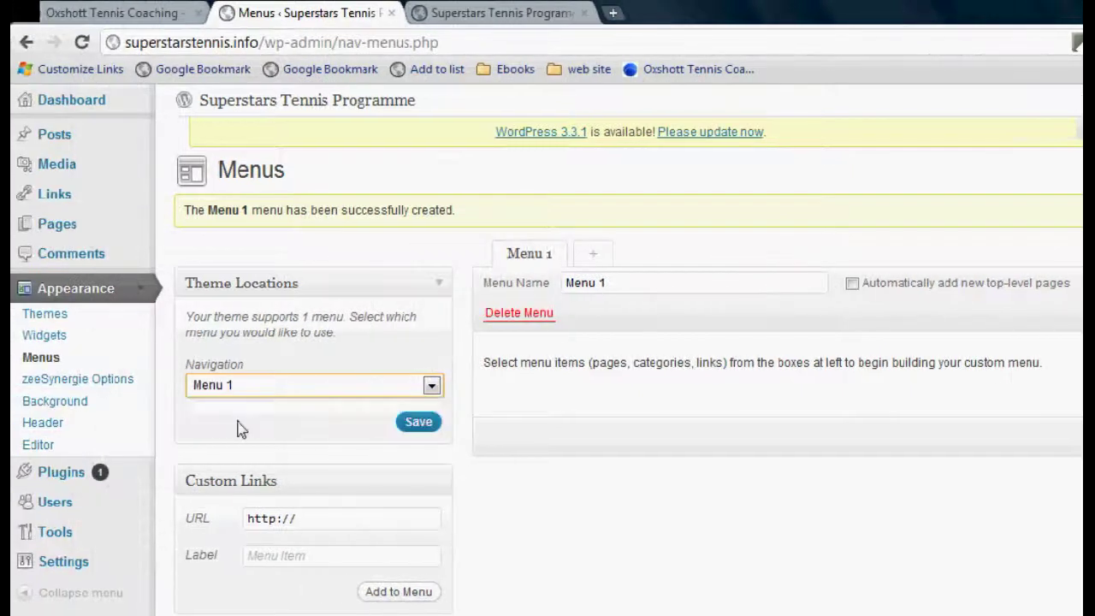
click(419, 423)
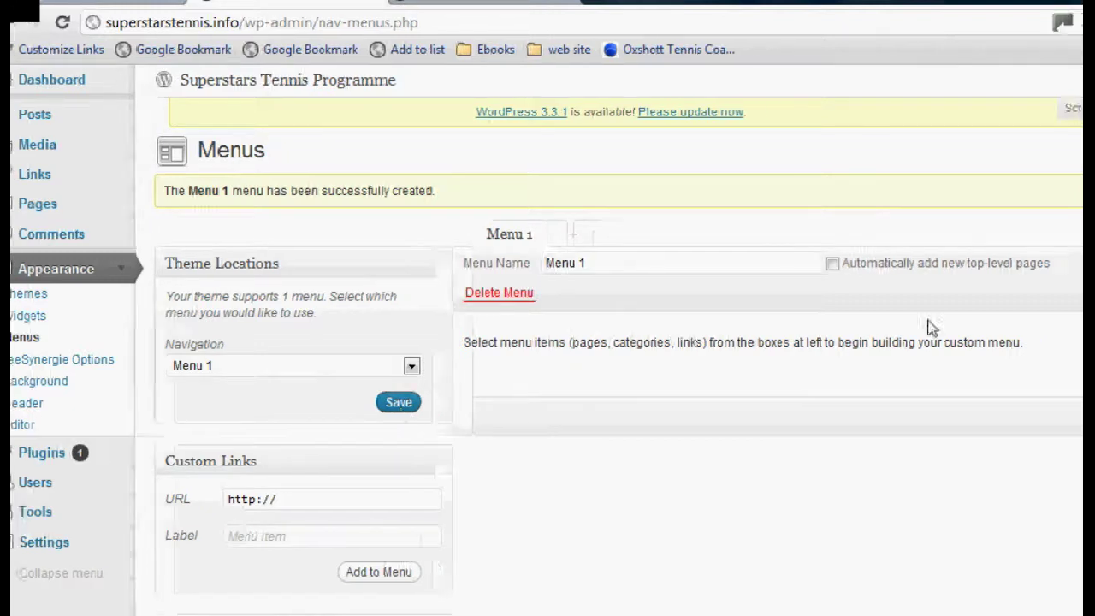
Add all five pages, including Group coaching, to Menu 1 and save the menu
scroll(929, 325, down, 3)
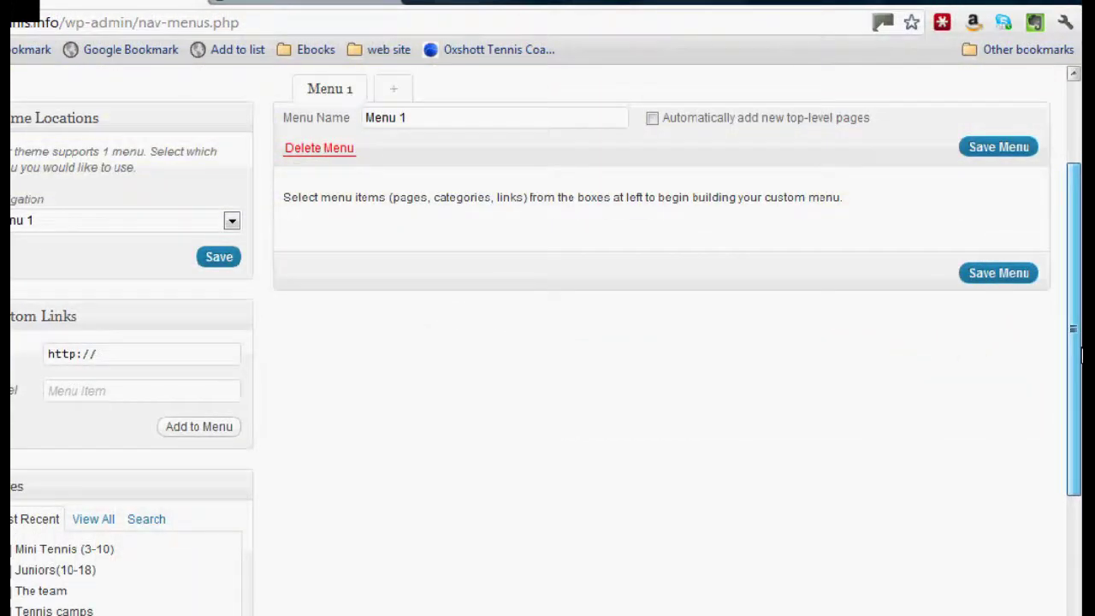
scroll(1079, 319, down, 2)
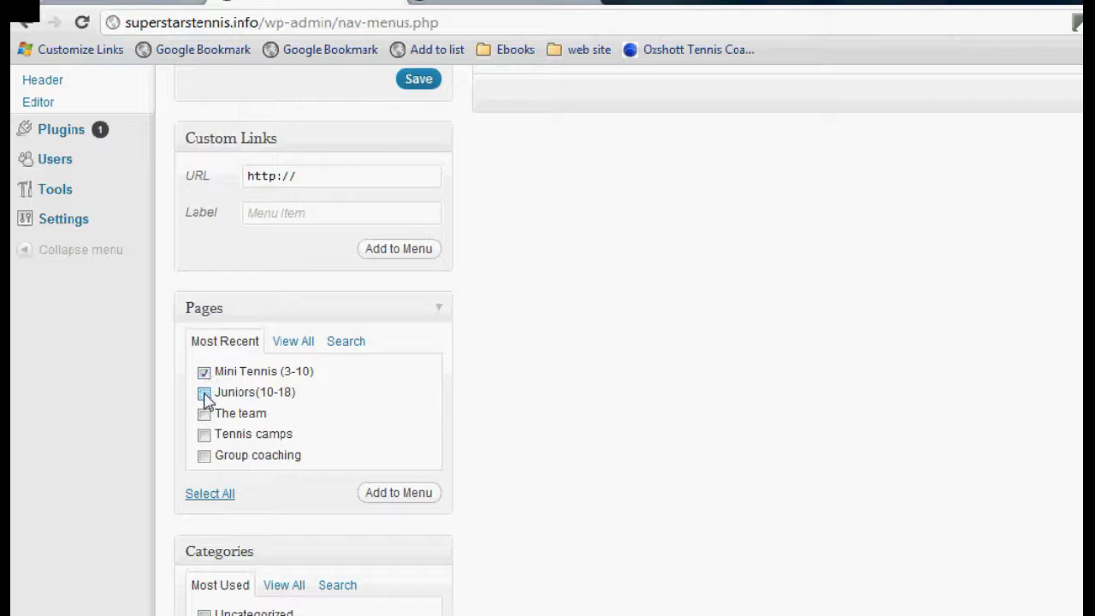
click(204, 456)
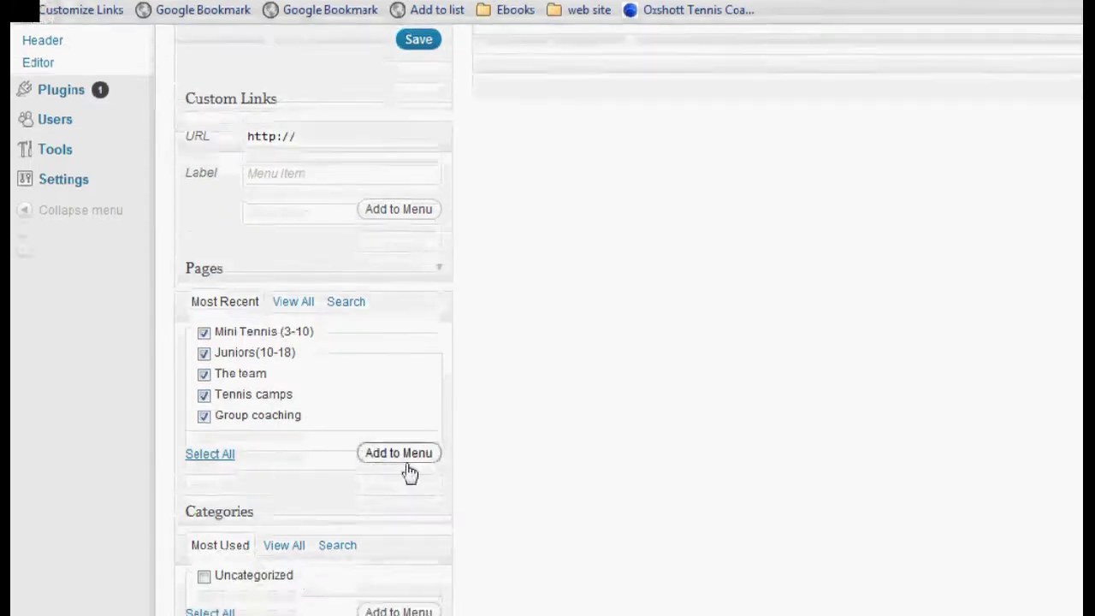
click(404, 494)
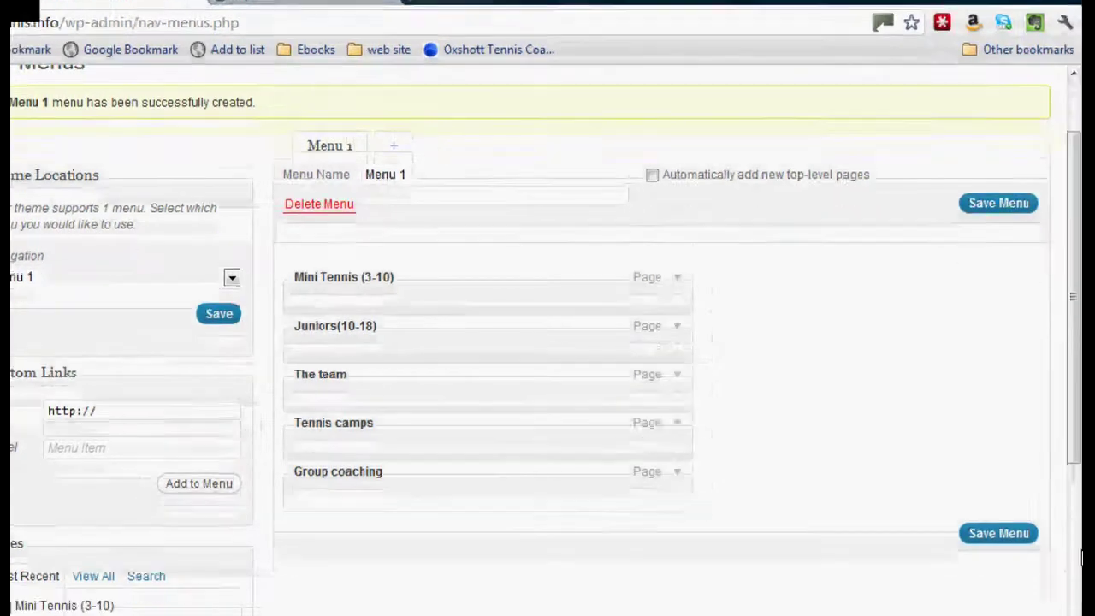
click(995, 455)
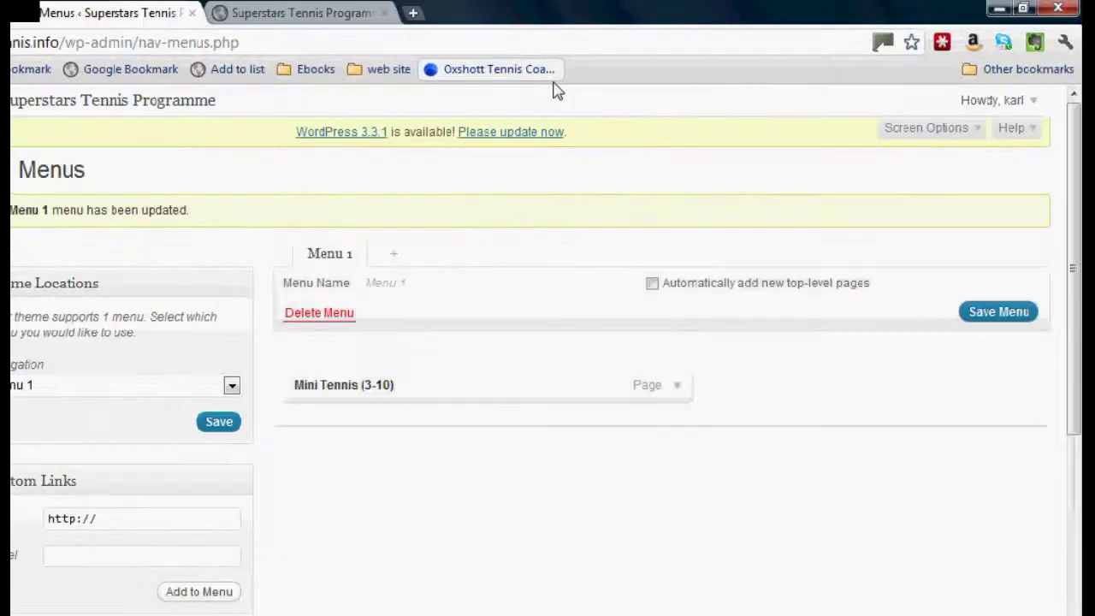
click(313, 13)
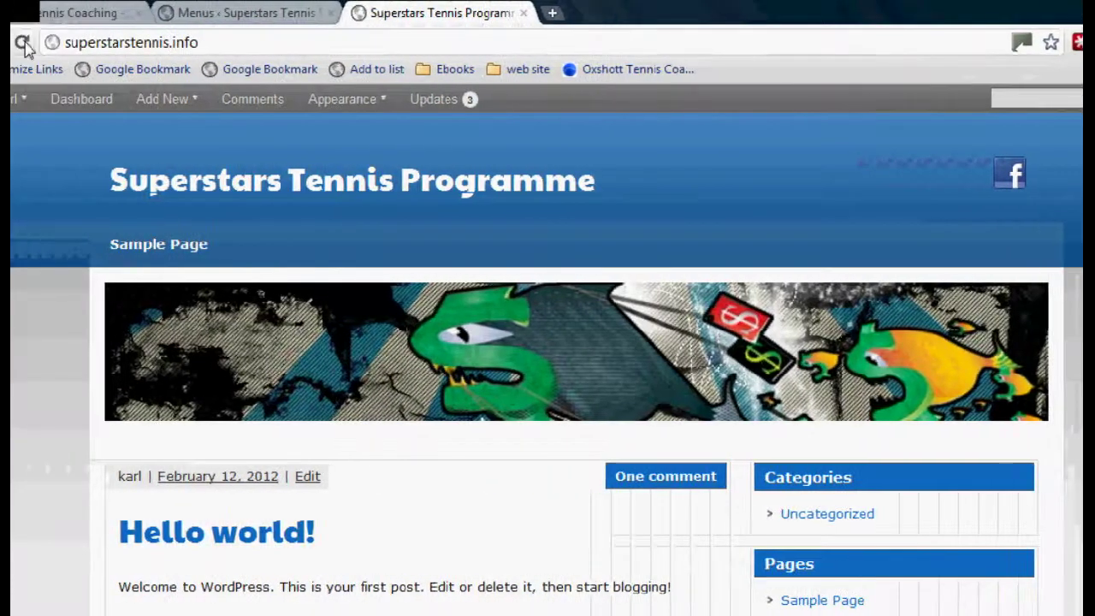
click(24, 44)
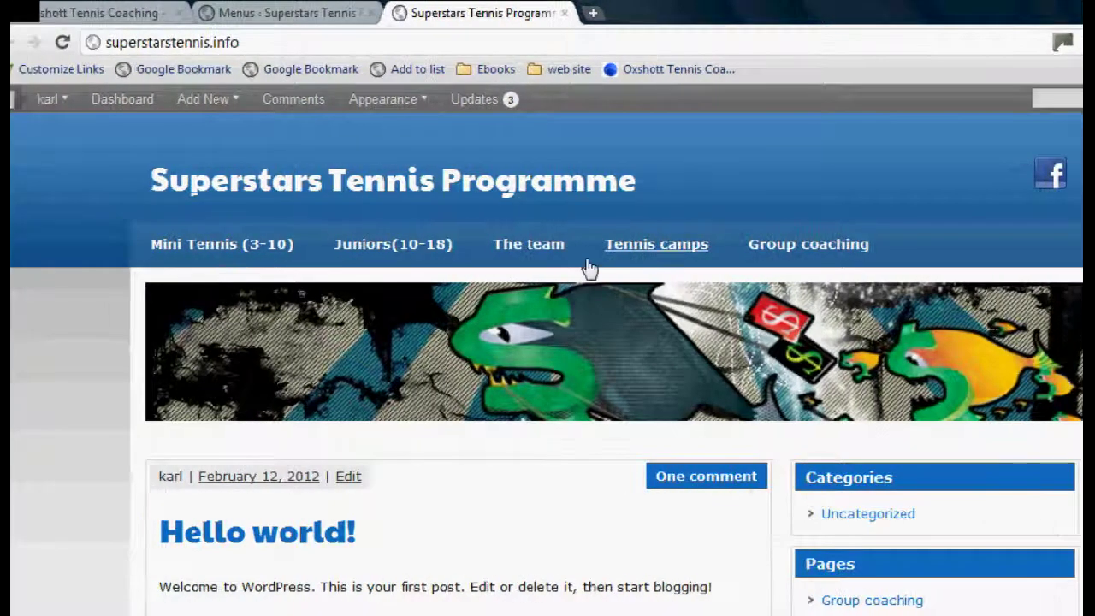
click(297, 14)
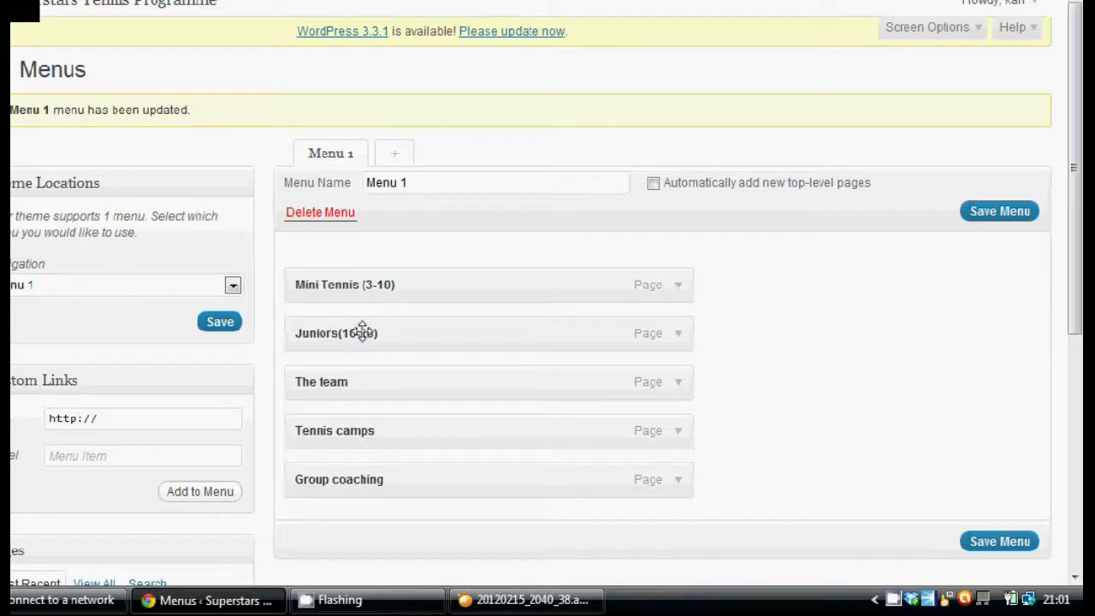
Nest Juniors(10-18) and Mini Tennis (3-10) under Group coaching and save the menu
drag(363, 332, 363, 526)
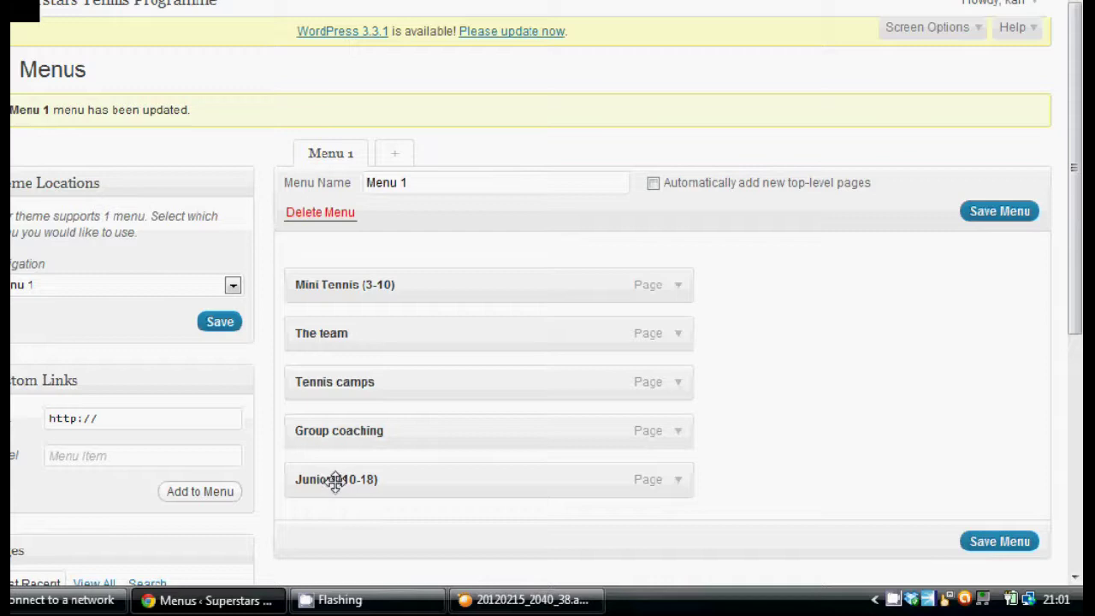
drag(339, 482, 395, 484)
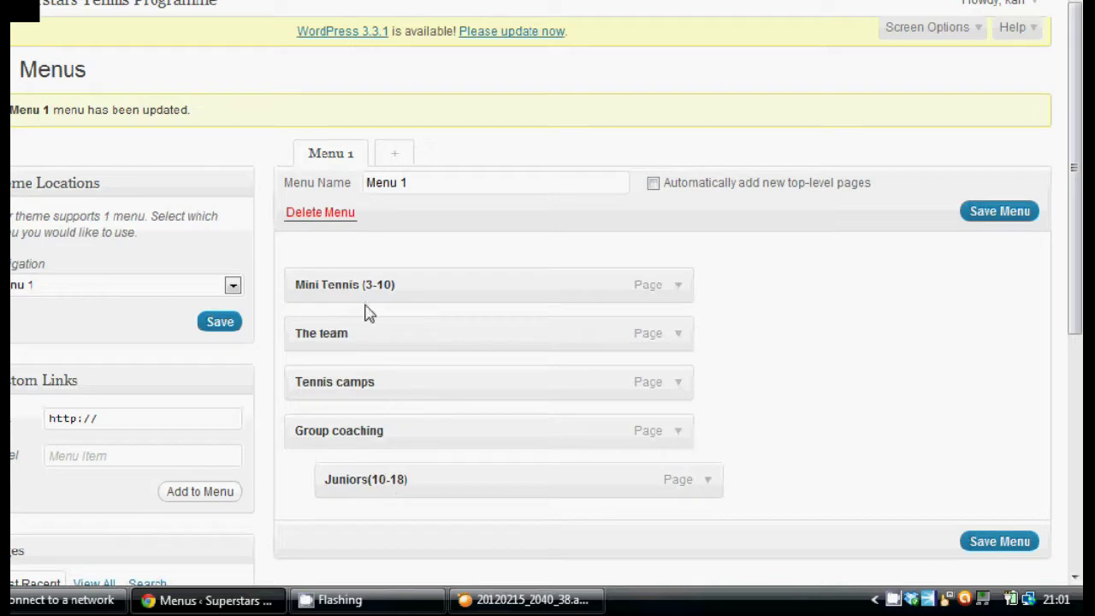
drag(356, 283, 392, 525)
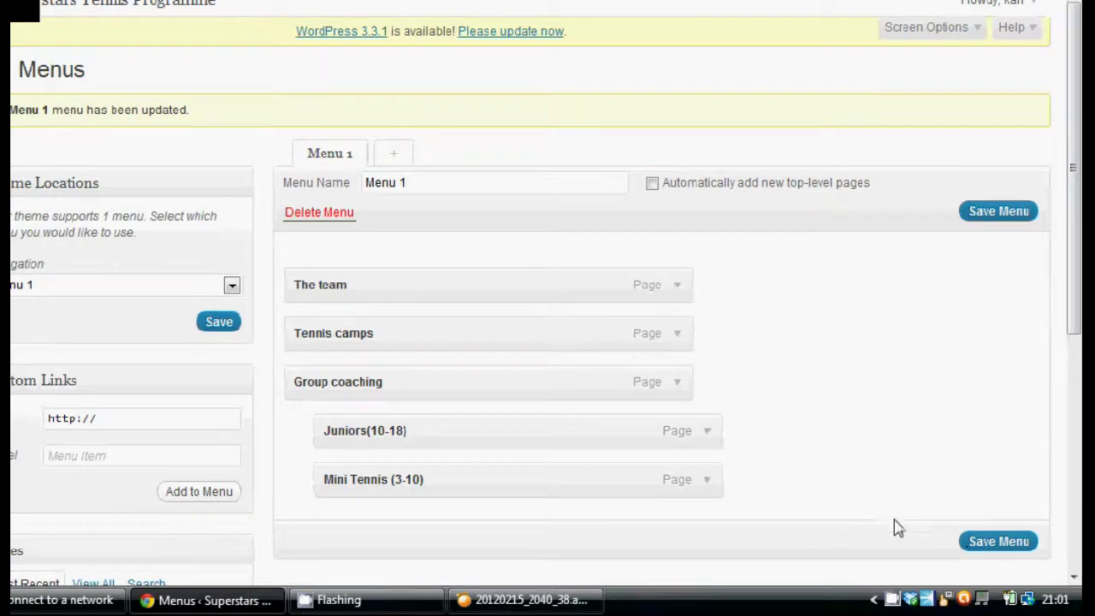
click(1001, 550)
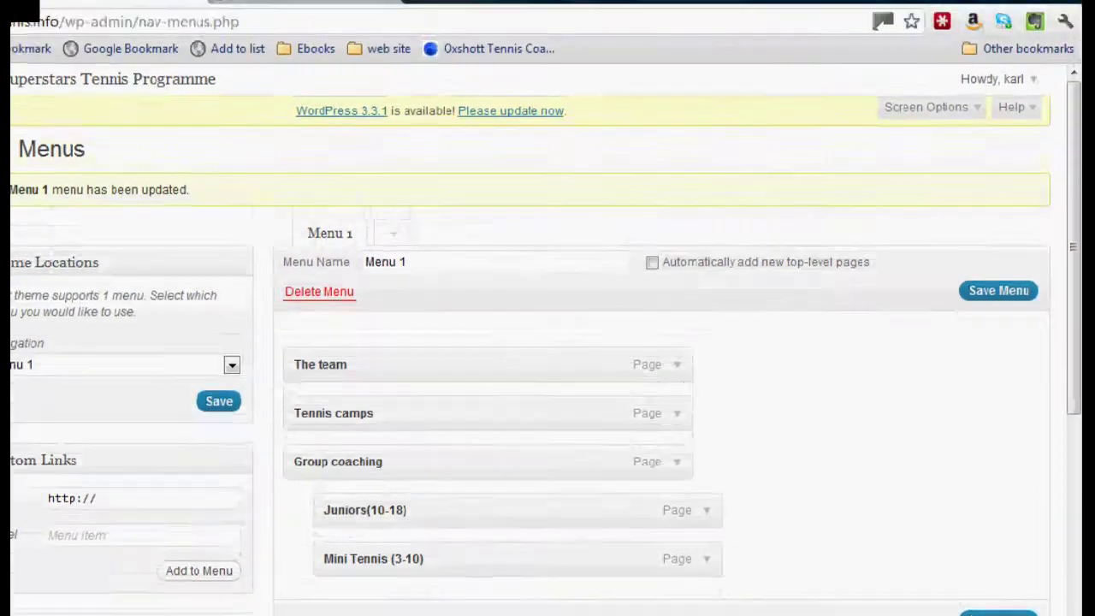
Reload the live site and open Mini Tennis (3-10) from the Group coaching dropdown
click(114, 19)
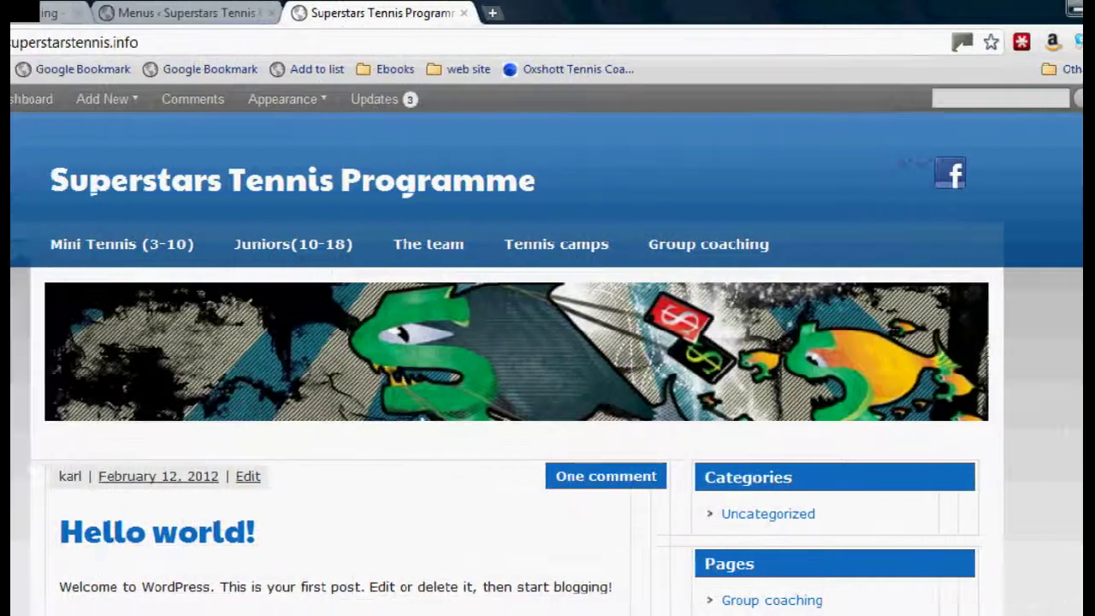
click(61, 42)
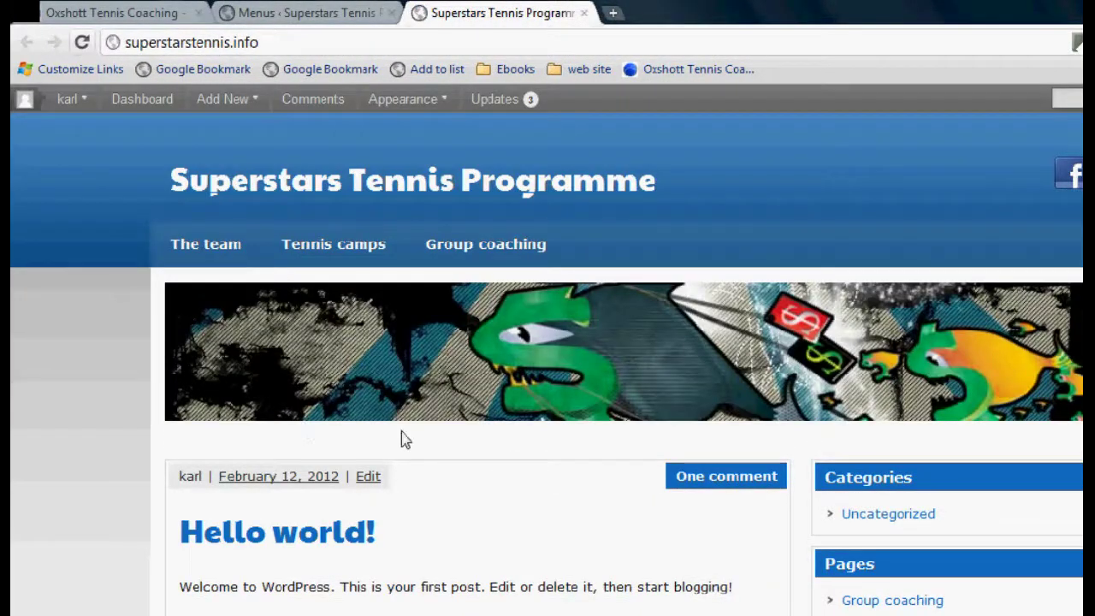
mouse_move(463, 247)
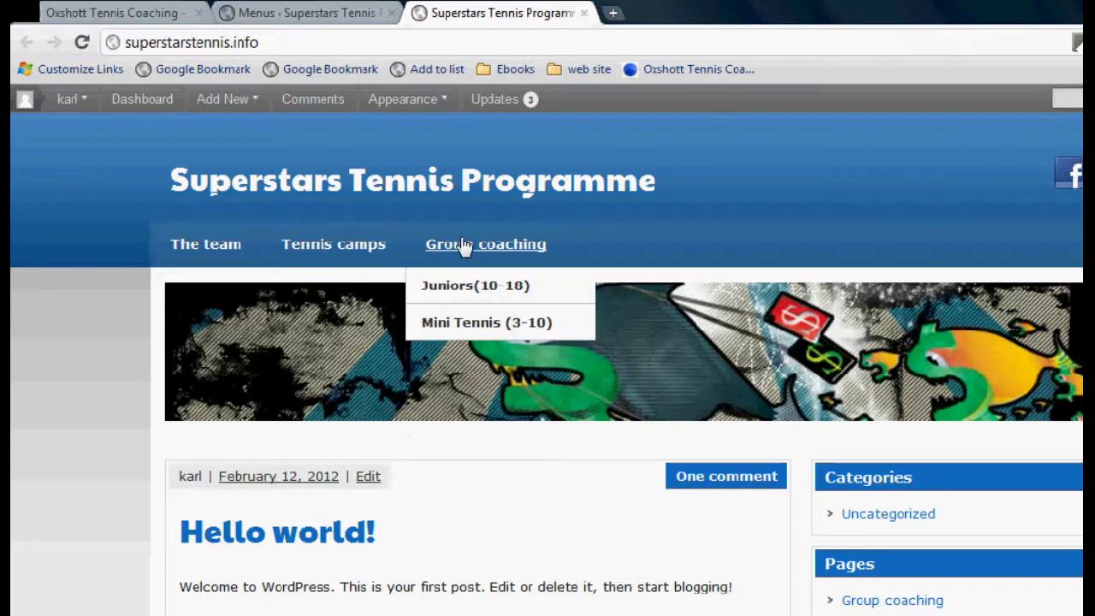
click(472, 325)
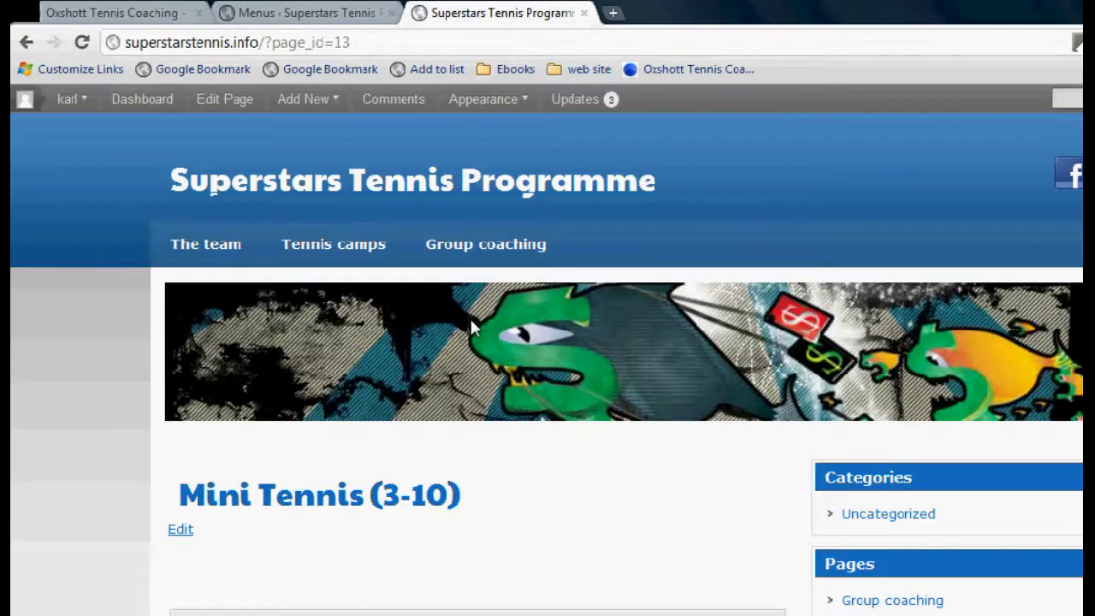
scroll(548, 385, down, 5)
scroll(548, 385, up, 5)
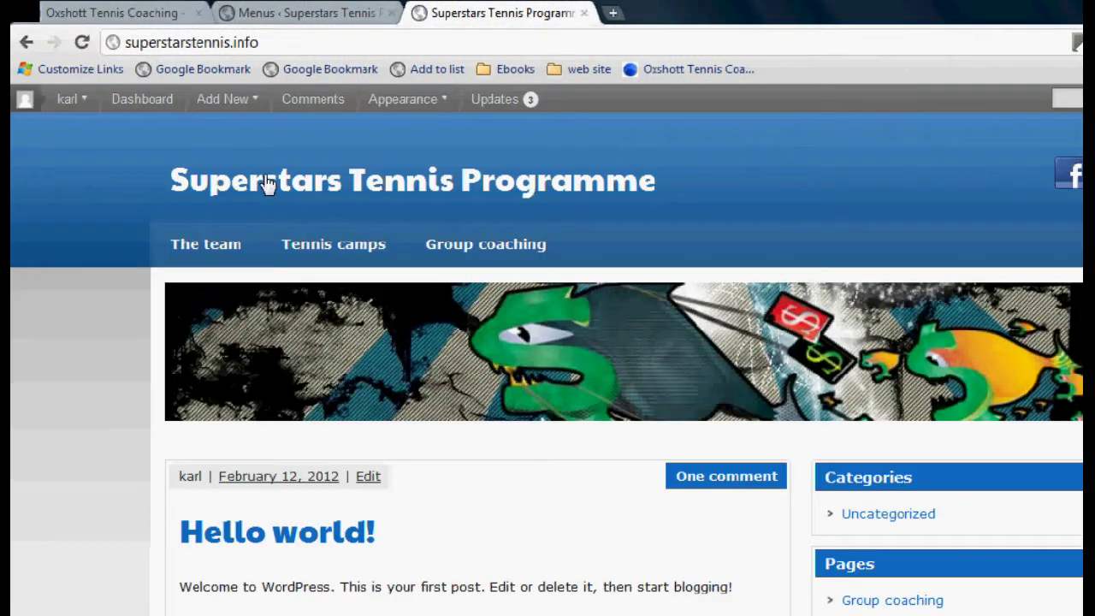
Move The team below Tennis camps, reposition Group coaching's sub-items, and recheck the live menu
click(306, 12)
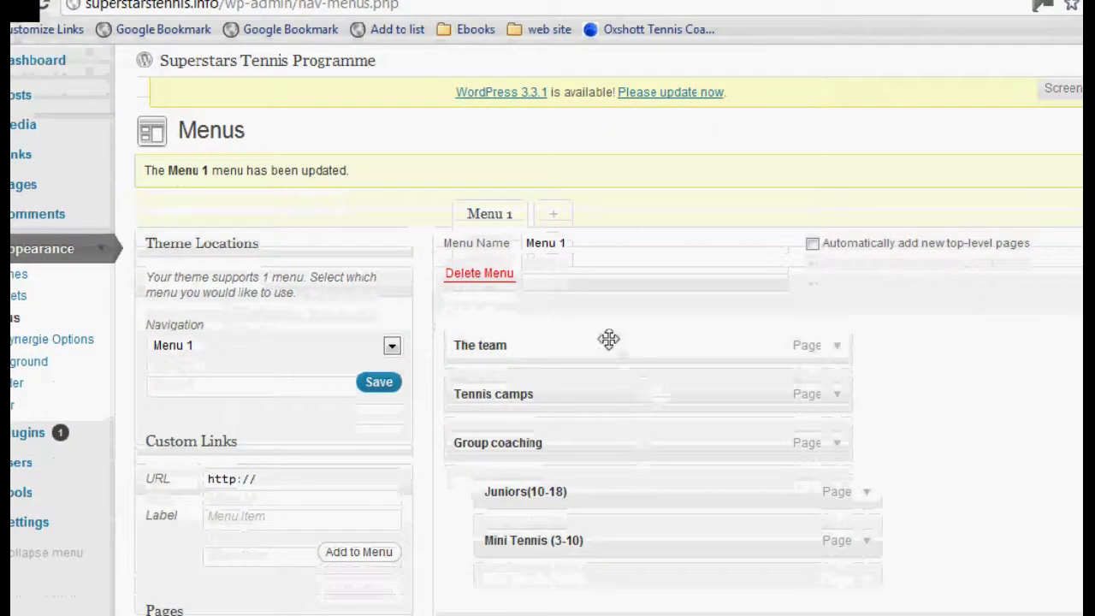
drag(608, 340, 605, 392)
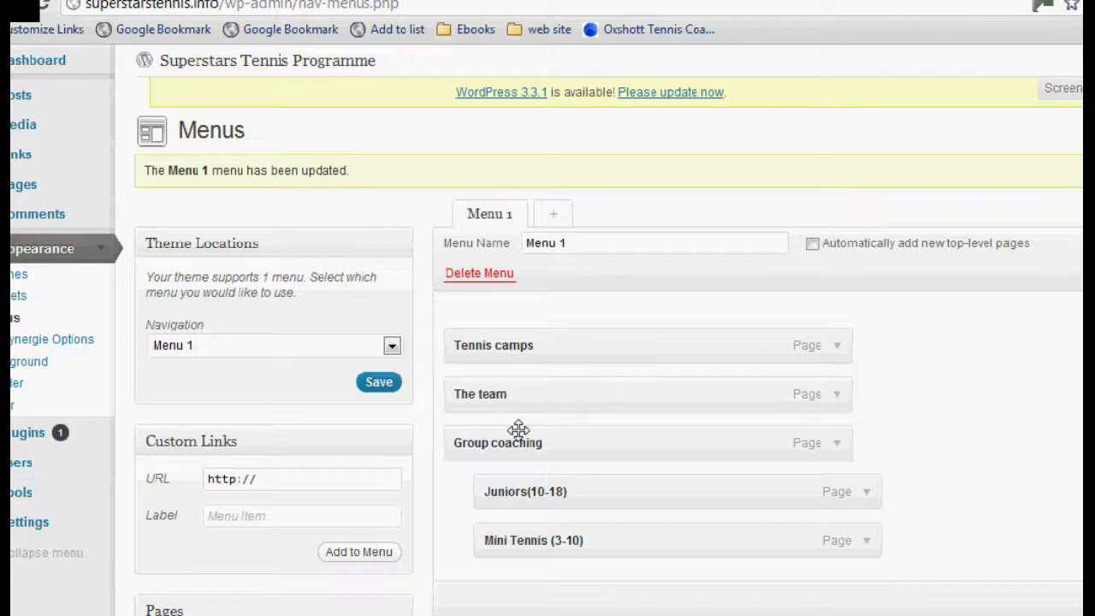
mouse_move(524, 435)
mouse_down()
mouse_move(548, 440)
mouse_move(506, 440)
mouse_up()
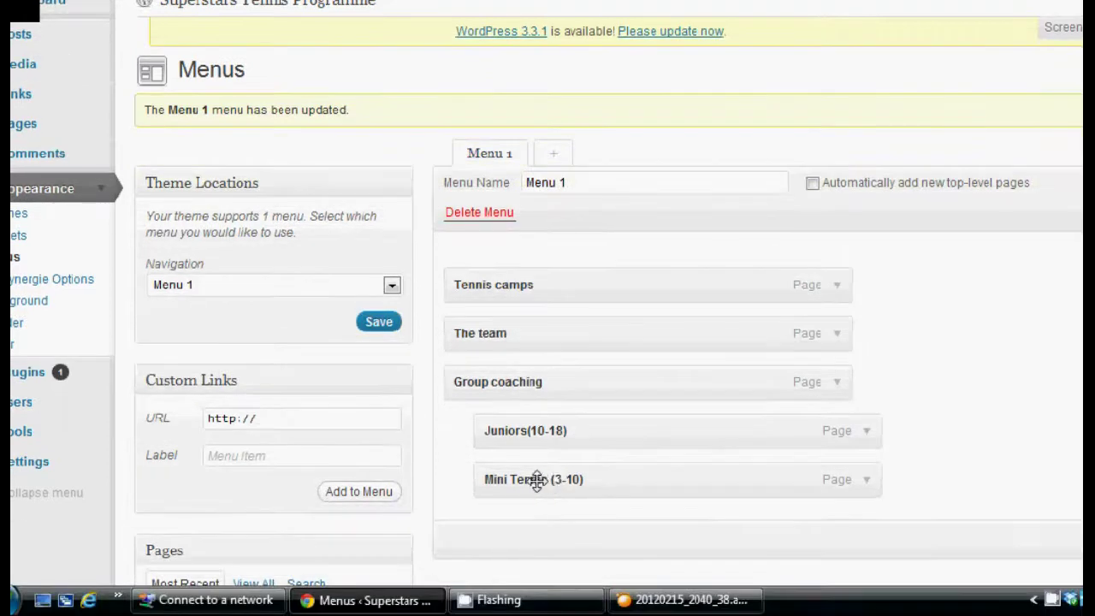
drag(537, 480, 580, 478)
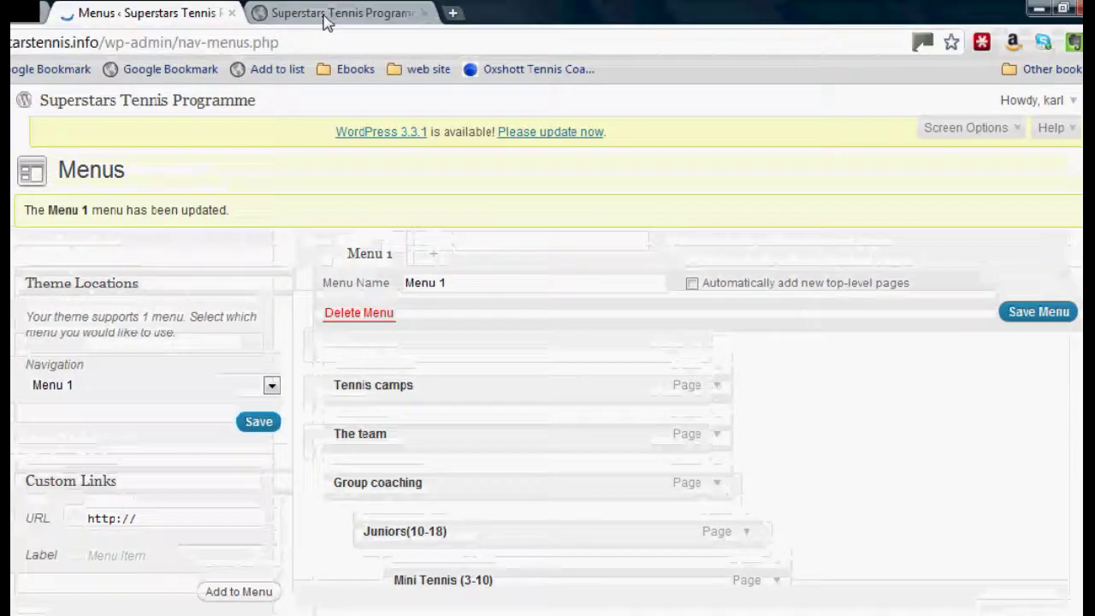
click(322, 21)
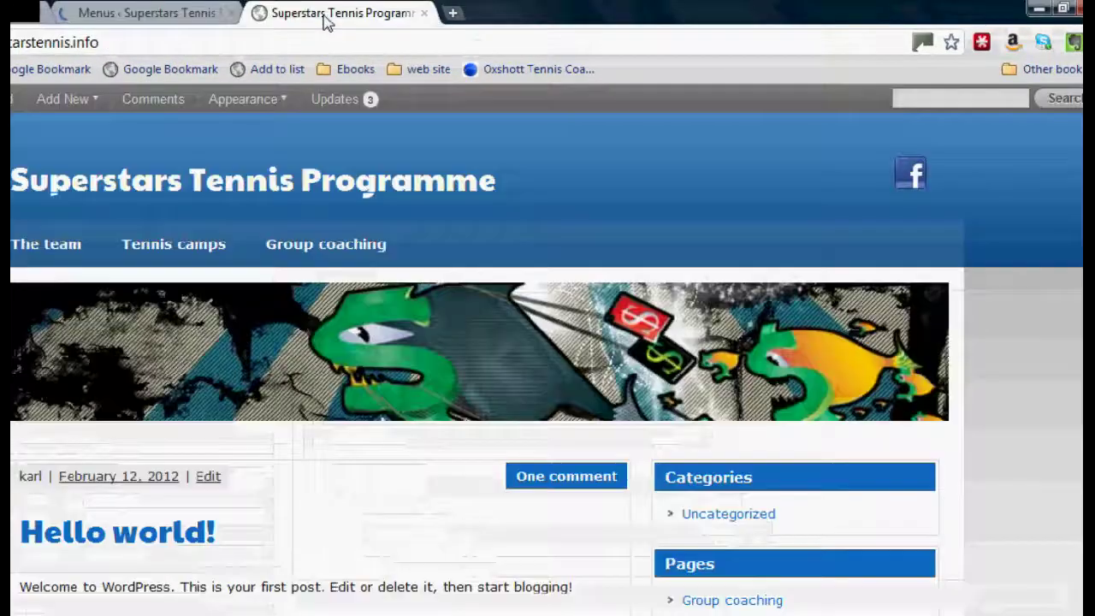
click(82, 43)
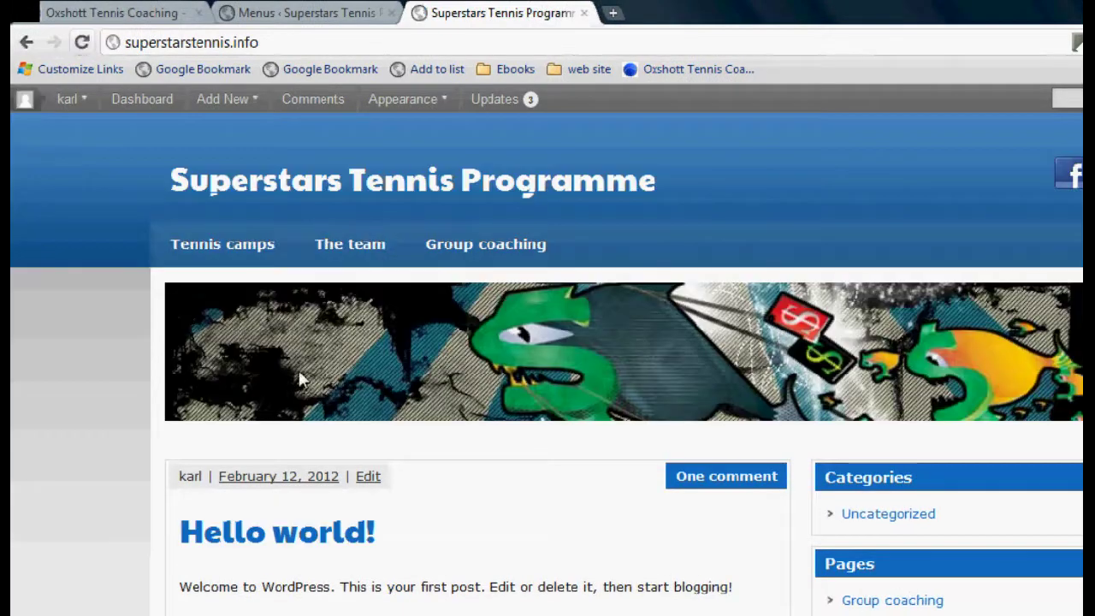
mouse_move(460, 245)
mouse_move(469, 292)
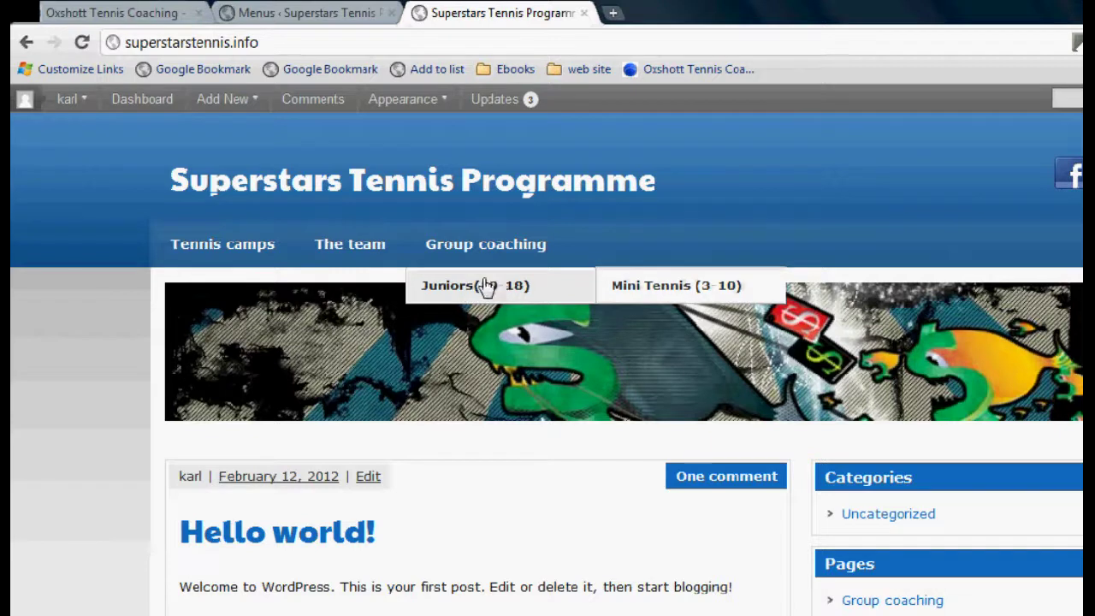
Raise Mini Tennis (3-10) to sit beside Juniors(10-18) under Group coaching, then reload the site
click(338, 13)
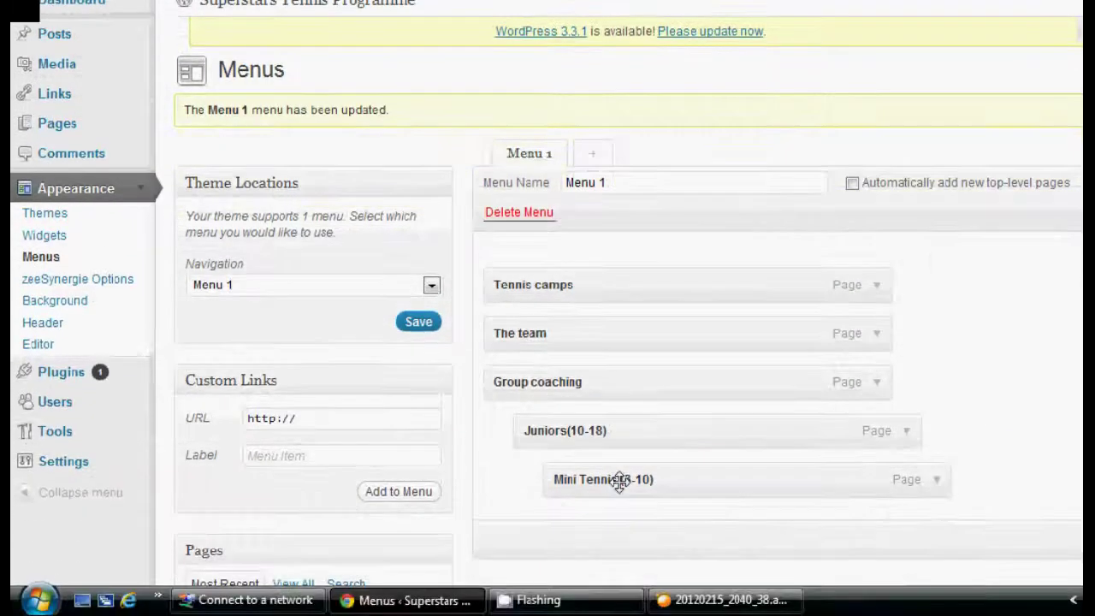
drag(621, 579, 599, 579)
drag(598, 479, 599, 480)
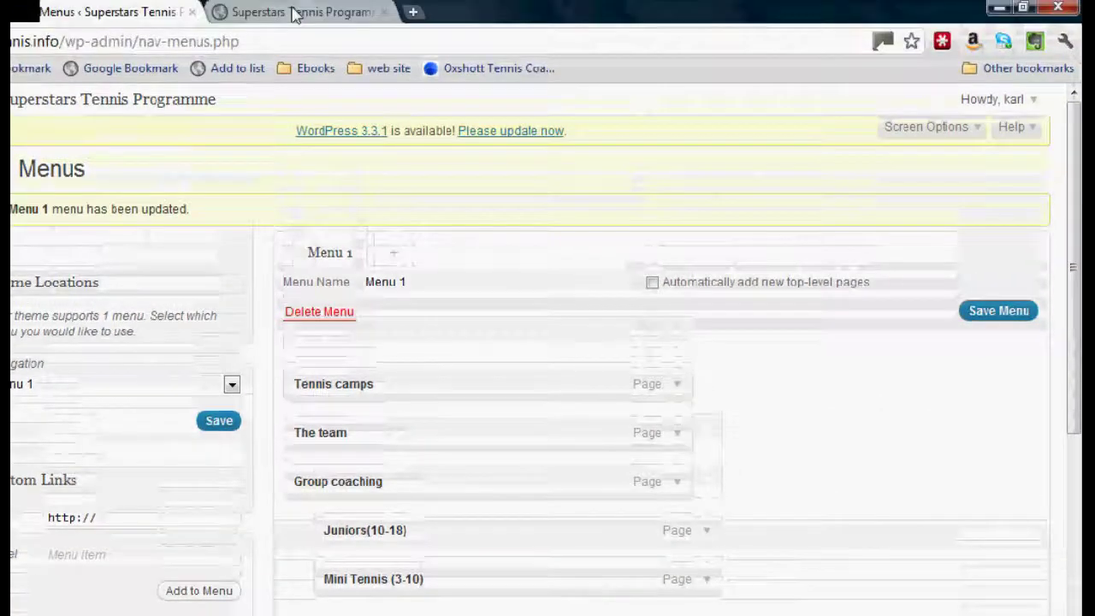
click(291, 16)
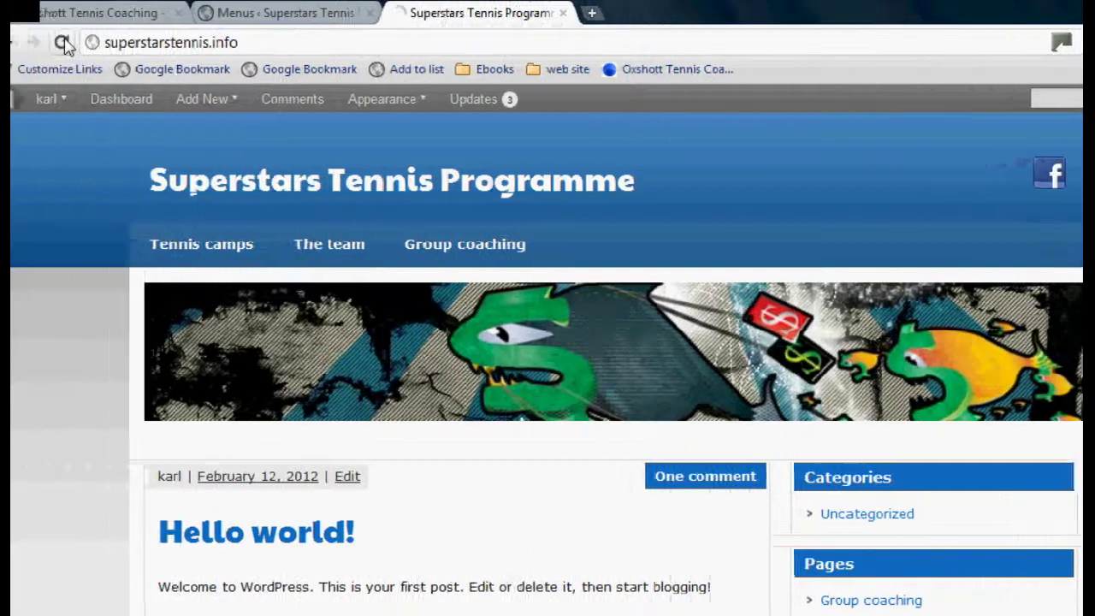
click(83, 42)
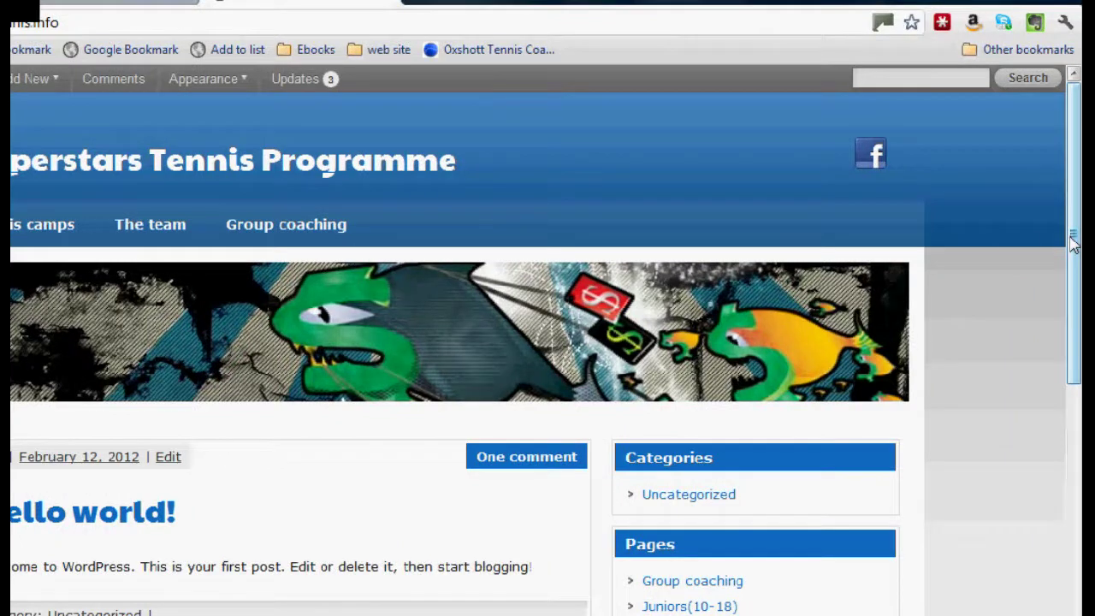
mouse_move(285, 225)
scroll(1077, 267, down, 1)
scroll(1080, 240, up, 1)
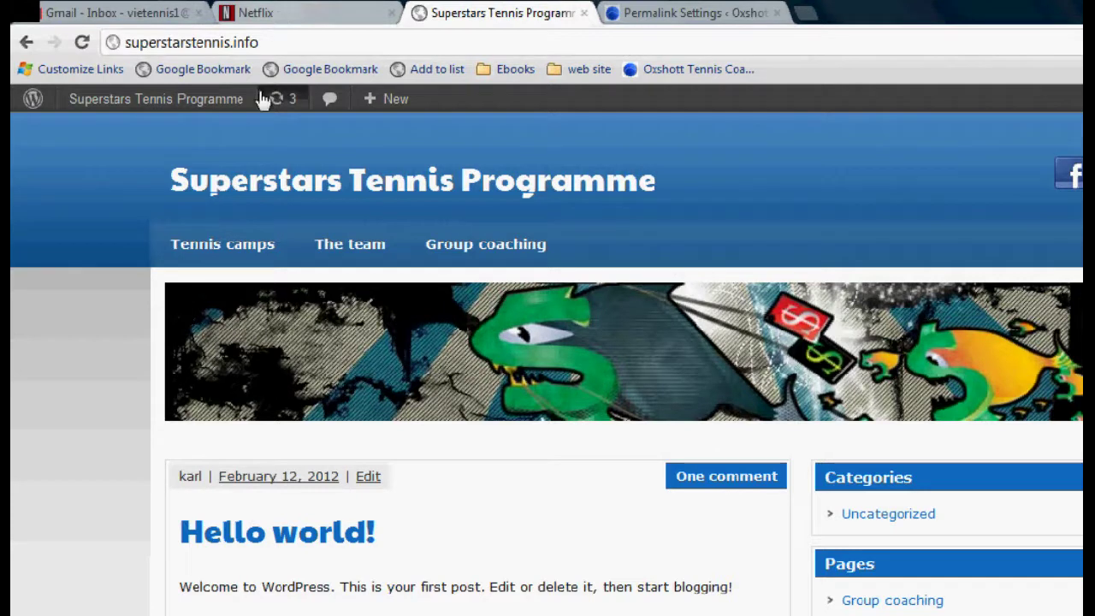
Go to the dashboard and set the permalink structure to Post name (/%postname%/)
mouse_move(92, 109)
click(89, 130)
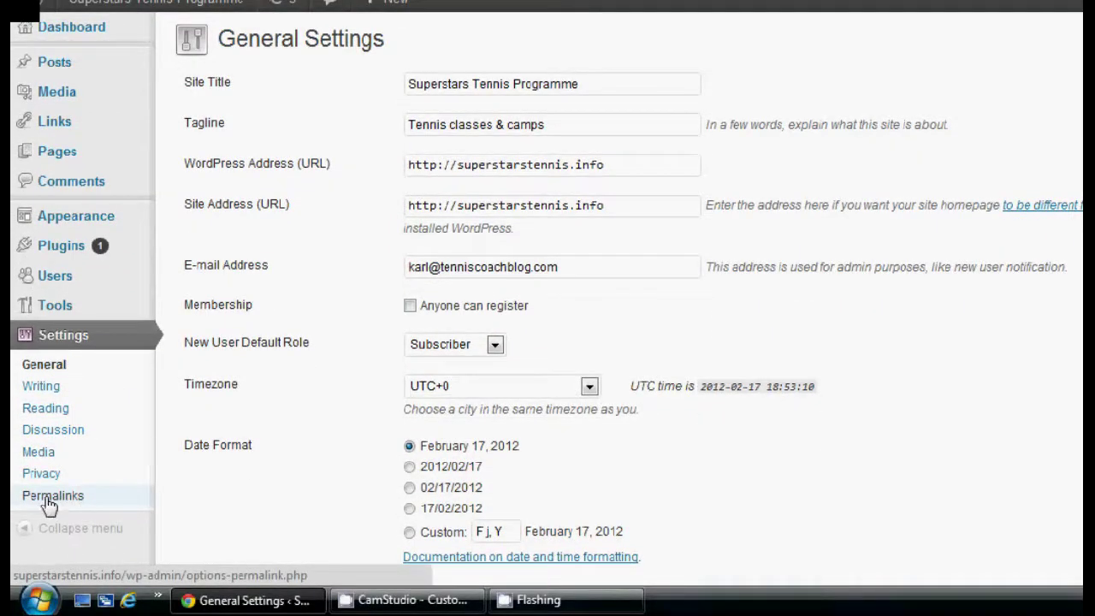
click(49, 505)
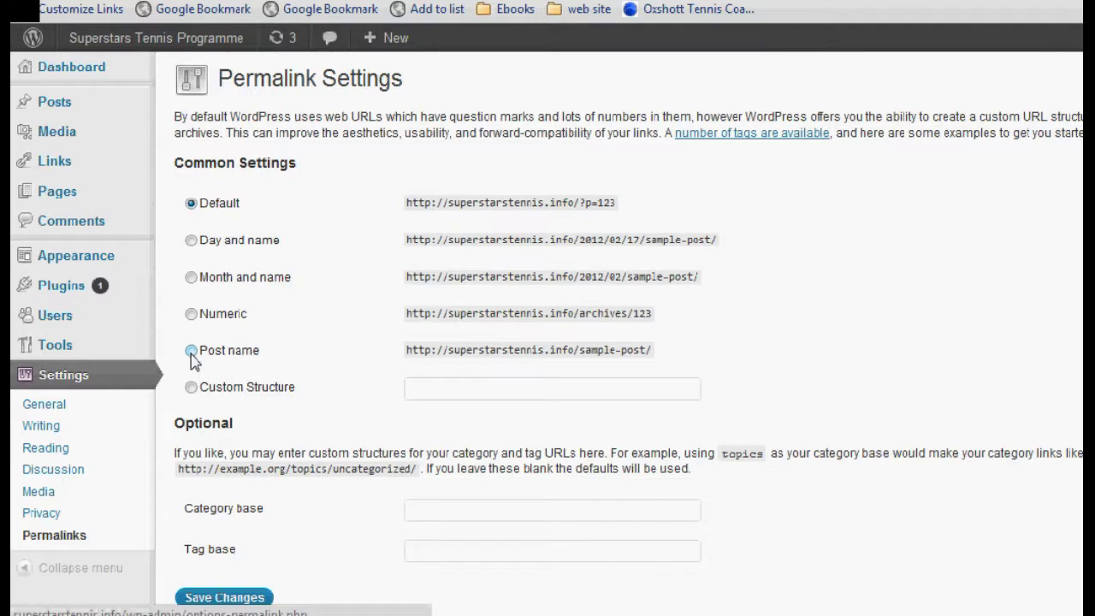
click(191, 351)
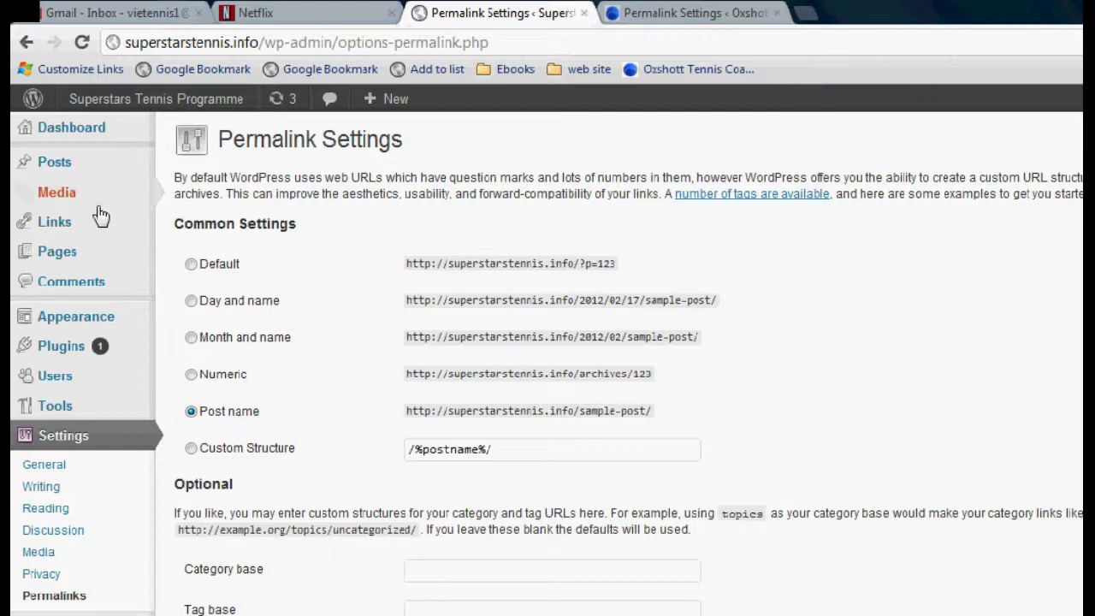
mouse_move(98, 197)
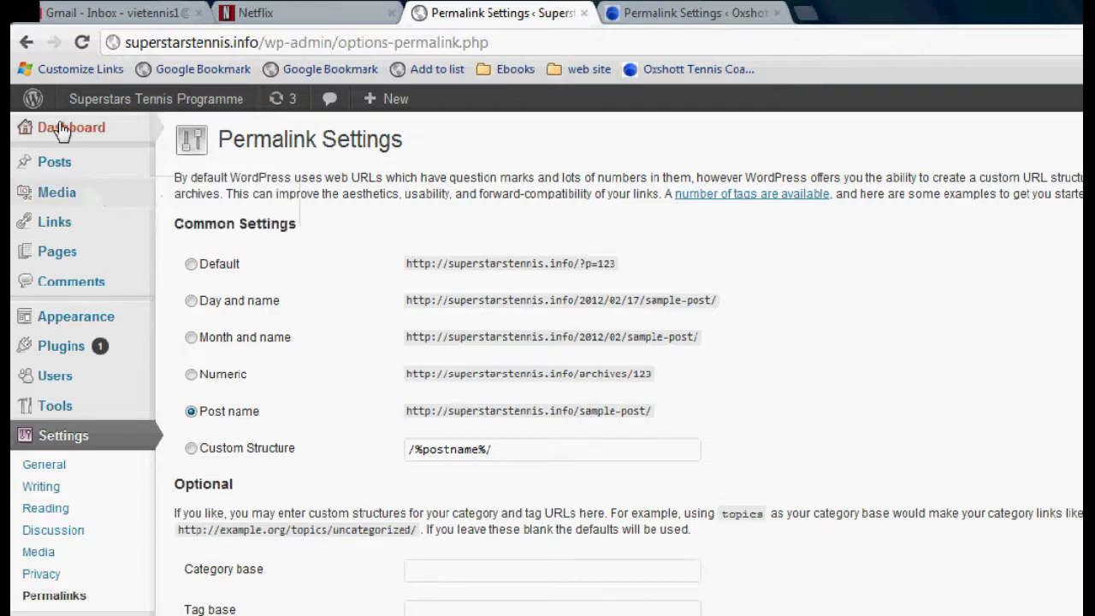
mouse_move(47, 138)
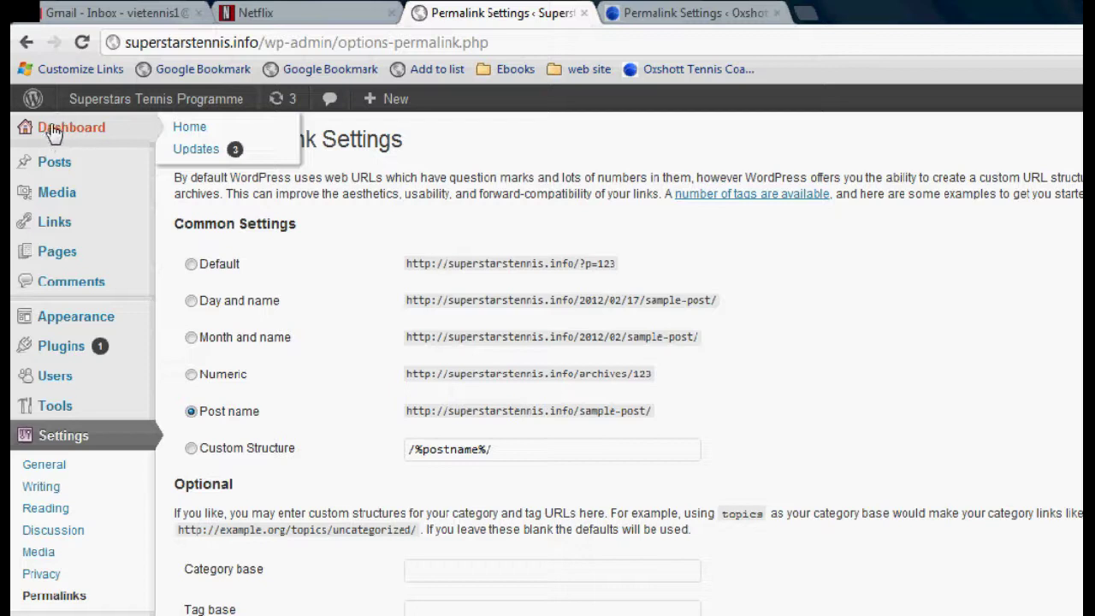
click(196, 151)
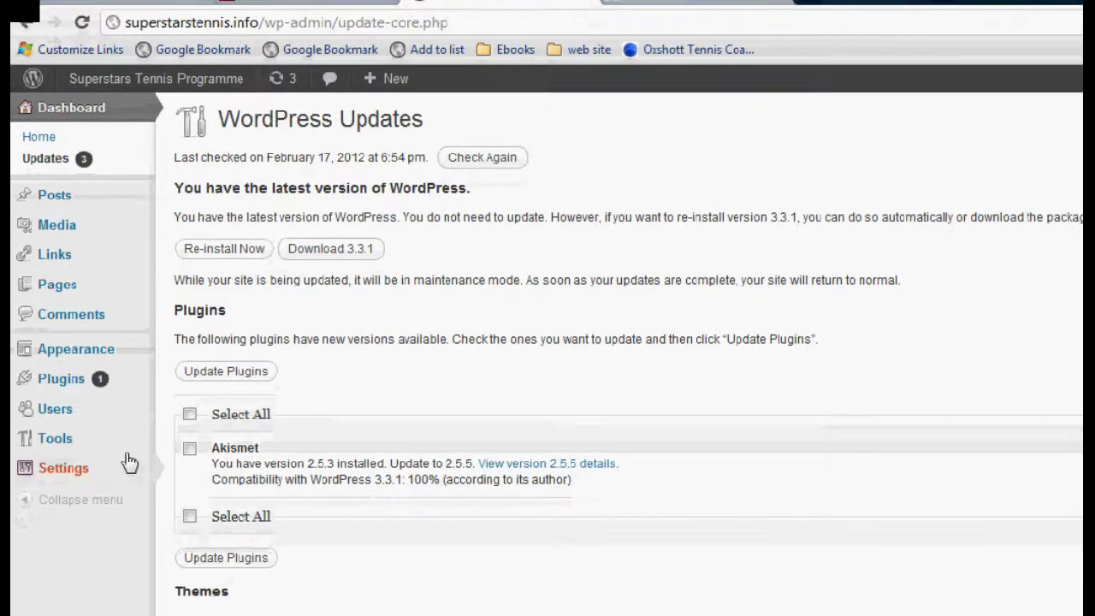
mouse_move(104, 470)
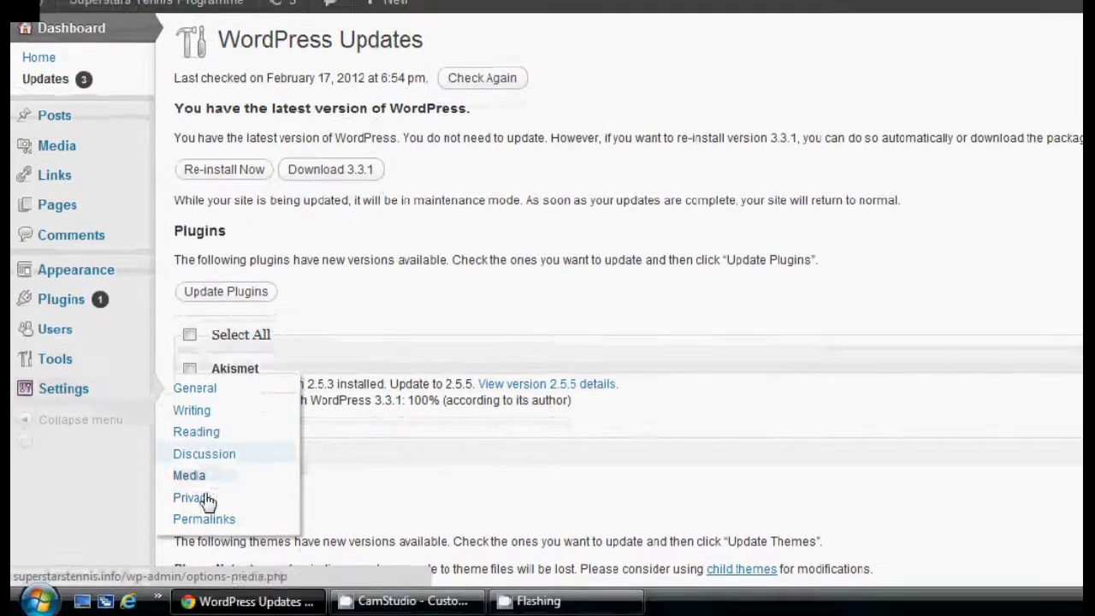
click(206, 519)
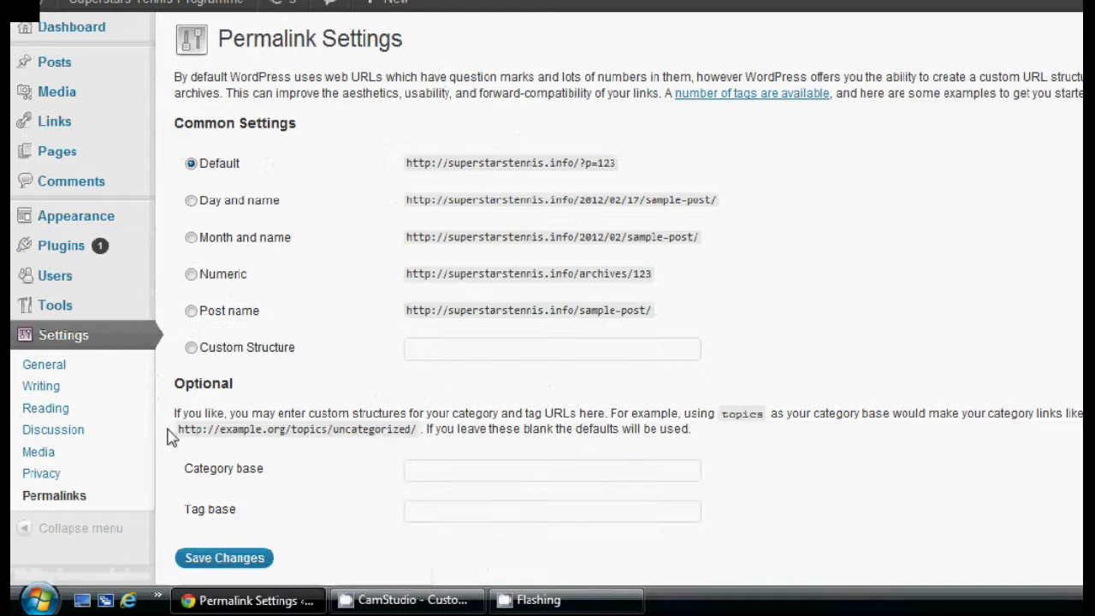
click(192, 312)
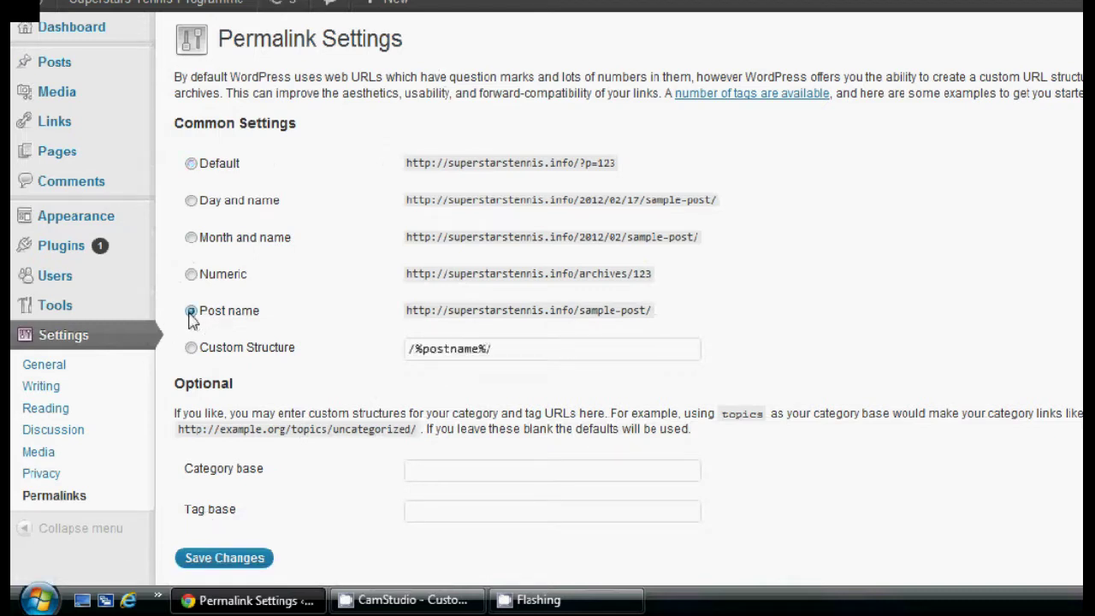
click(44, 368)
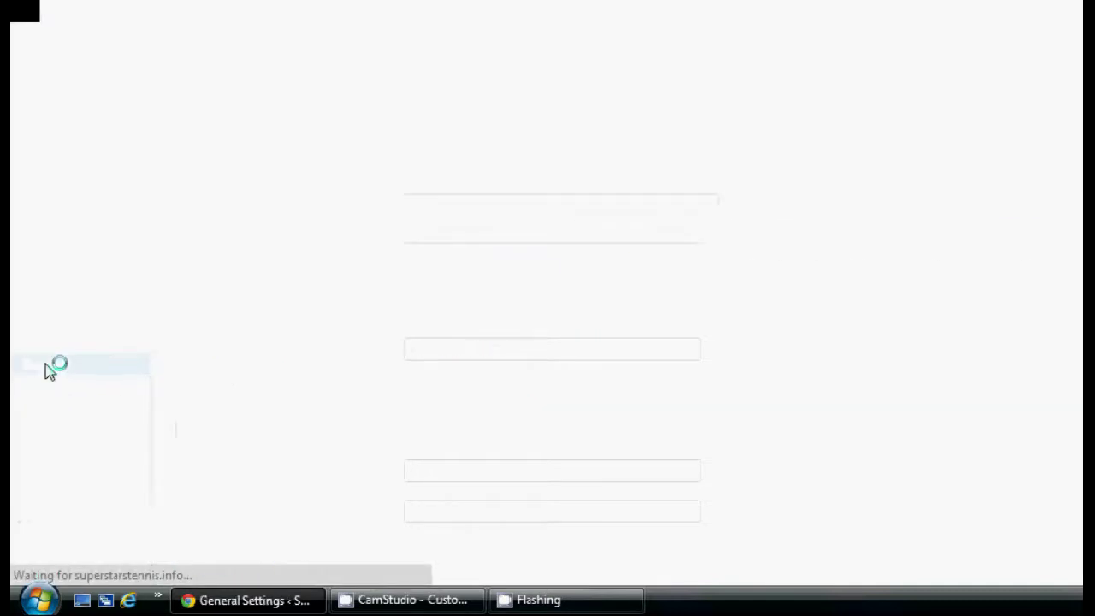
click(516, 184)
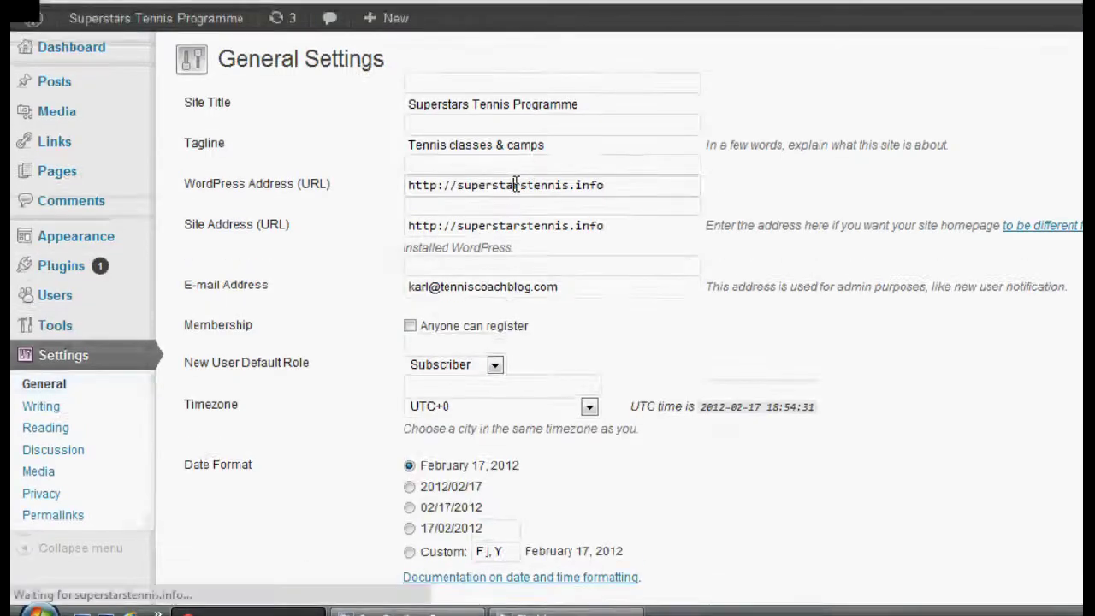
key(Left)
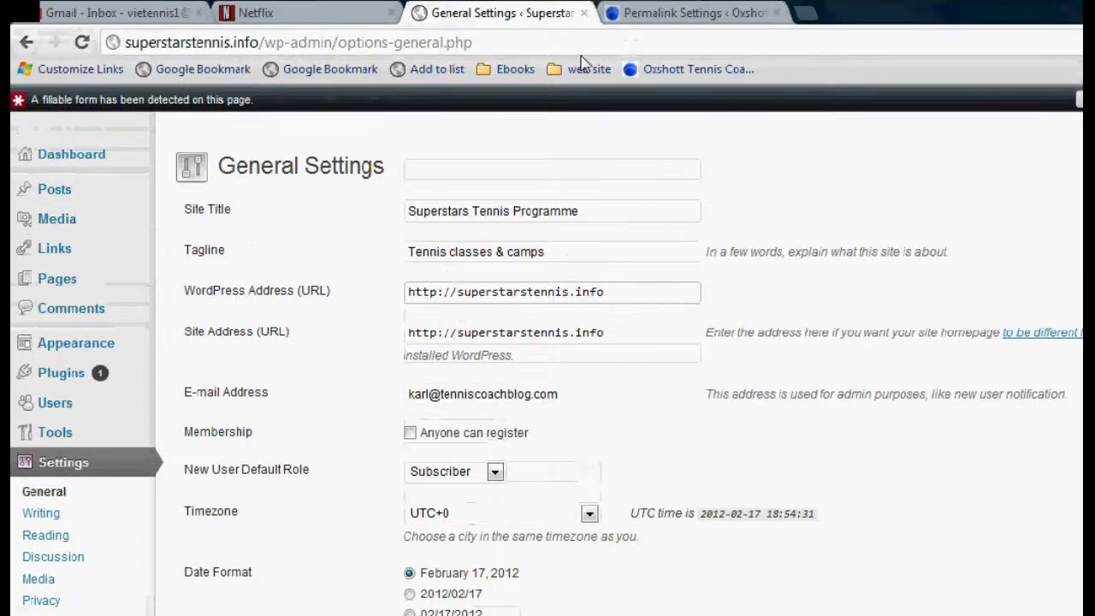
text(www.)
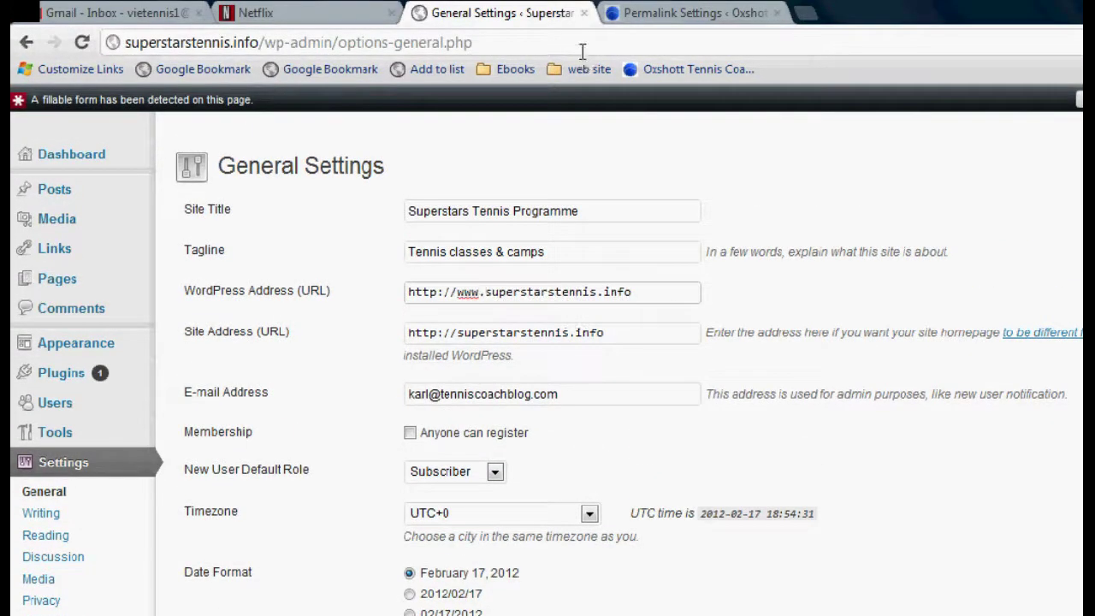
click(457, 333)
text(www.)
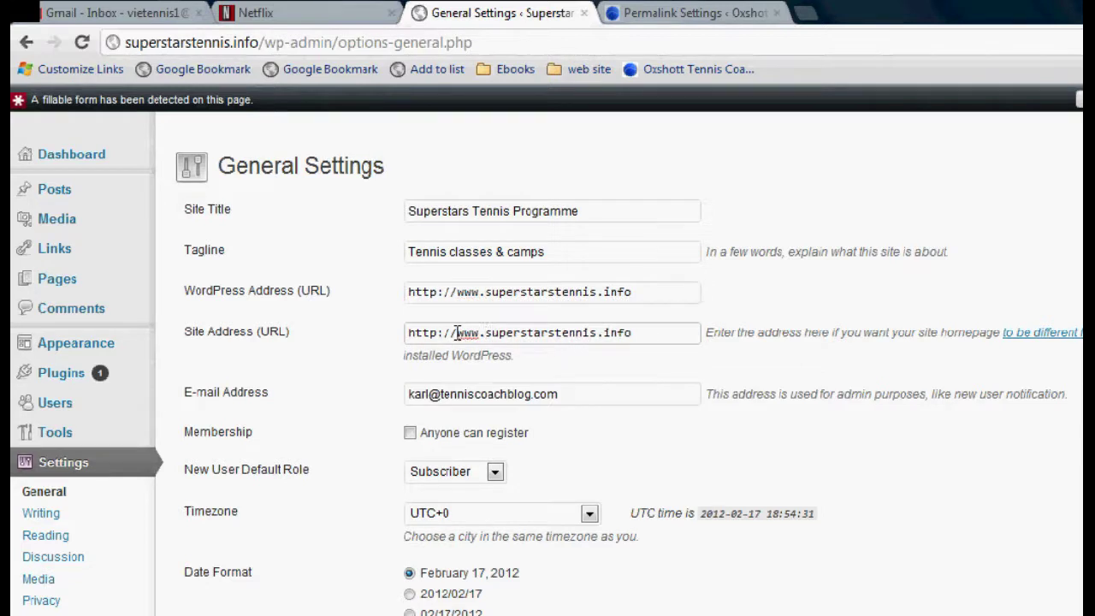
click(673, 332)
scroll(1076, 419, down, 1)
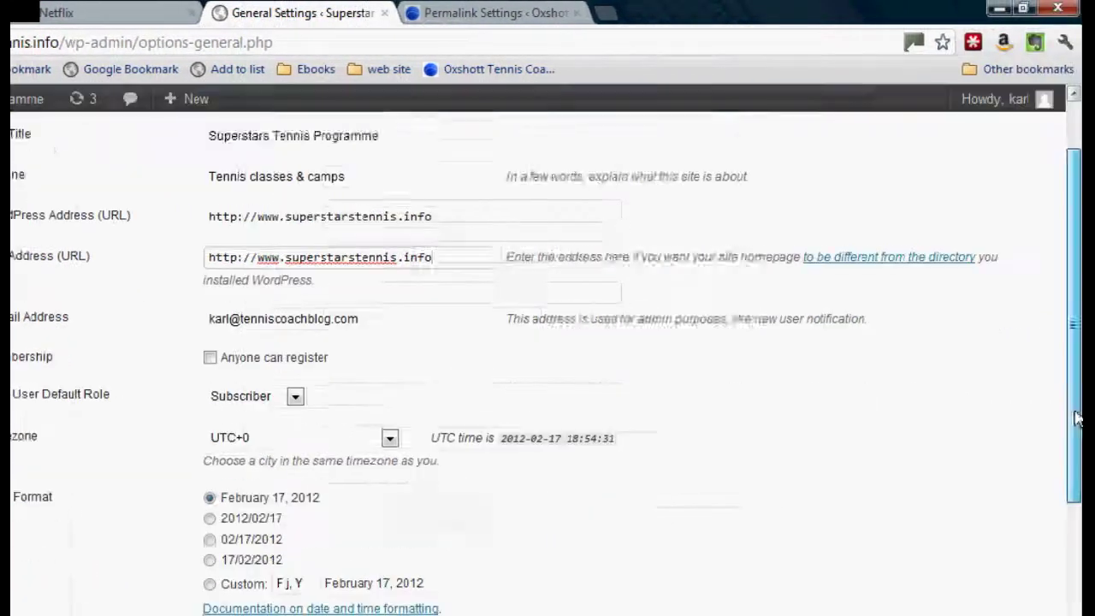
scroll(1076, 419, down, 4)
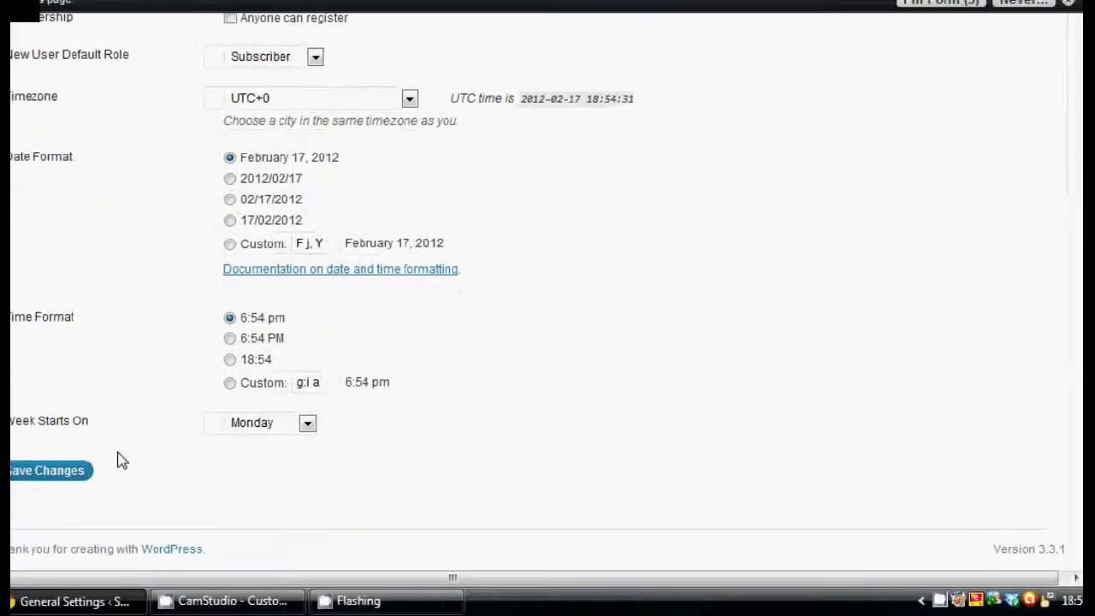
click(34, 473)
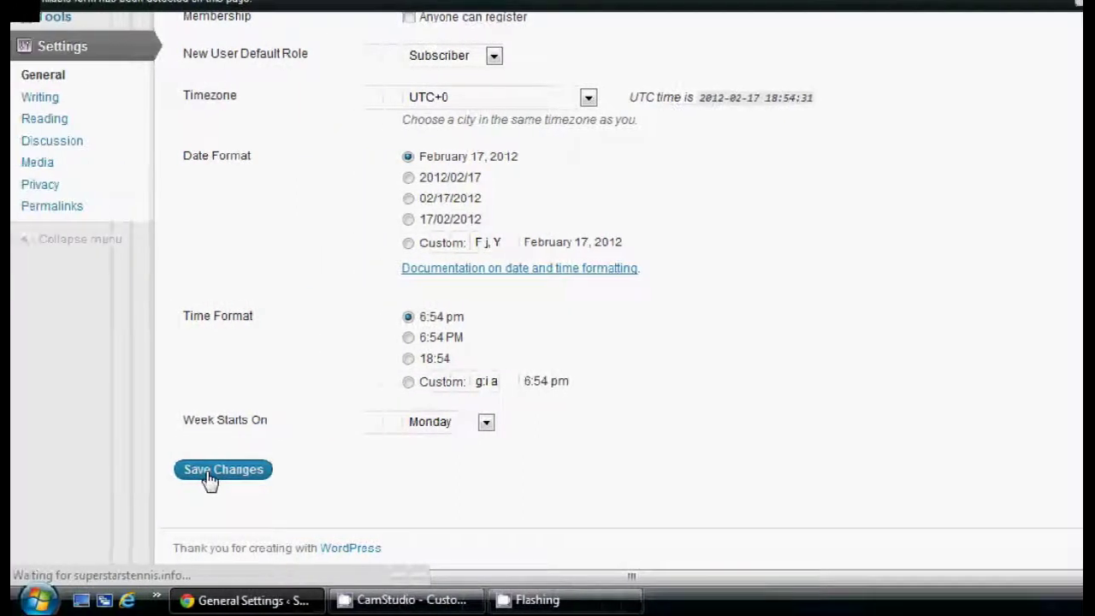